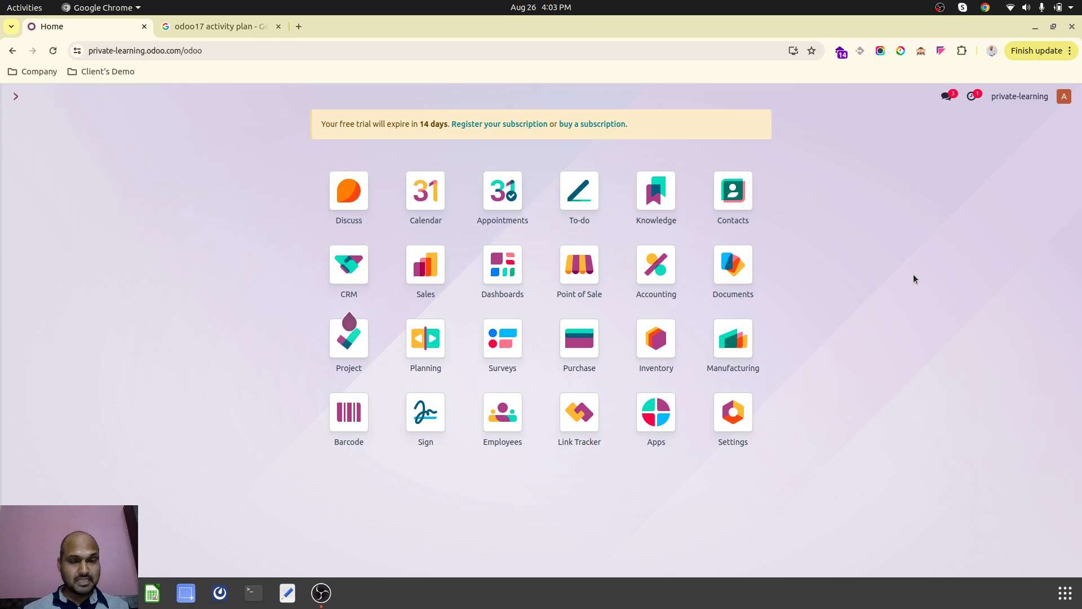
Open the Inventory settings to view the Barcode Scanner and Stock Barcode Database options
{"action": "left_click", "coordinate": [656, 358]}
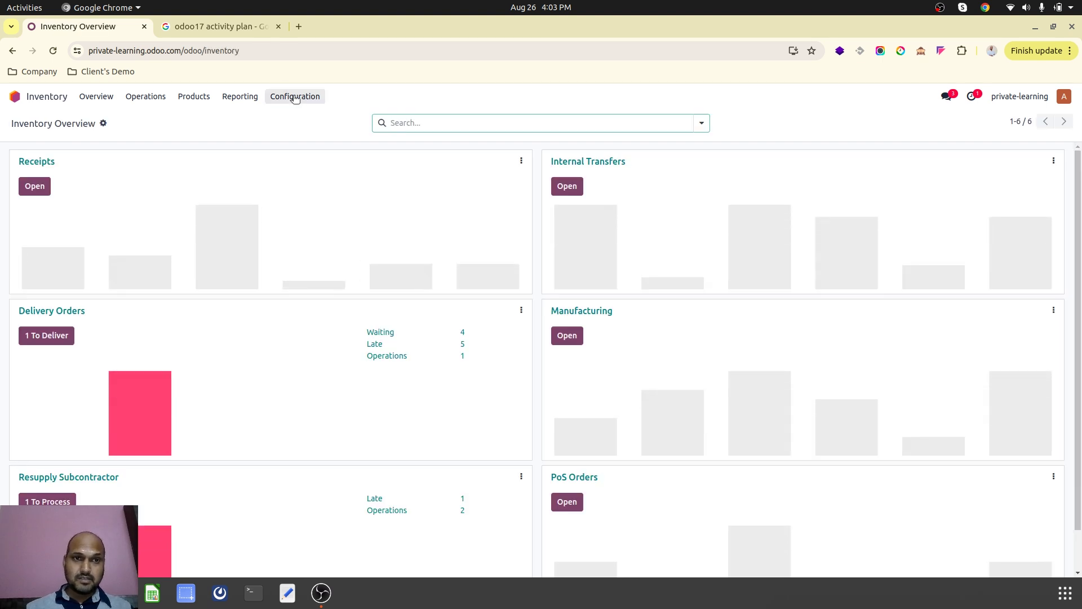
{"action": "left_click", "coordinate": [294, 97]}
{"action": "left_click", "coordinate": [297, 118]}
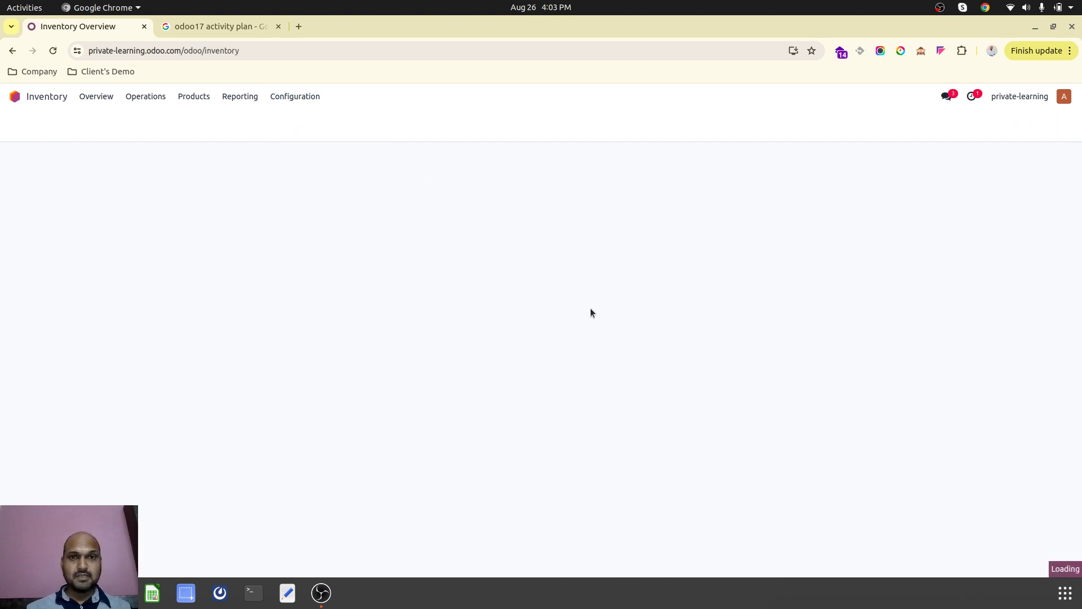
{"action": "scroll", "coordinate": [618, 363], "scroll_direction": "down", "scroll_amount": 2}
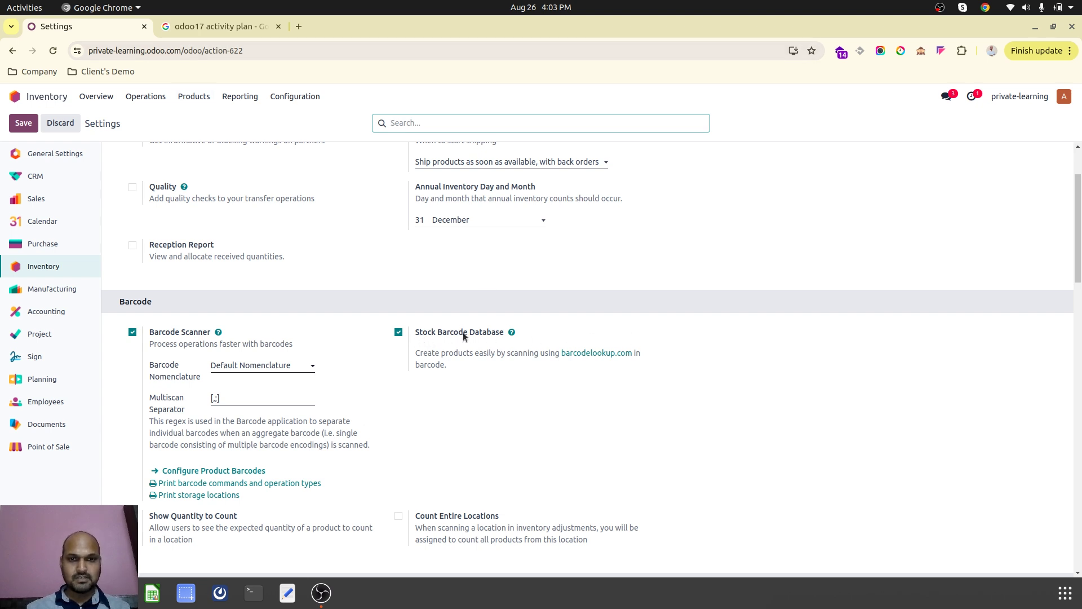
{"action": "left_click", "coordinate": [188, 100]}
{"action": "left_click", "coordinate": [199, 119]}
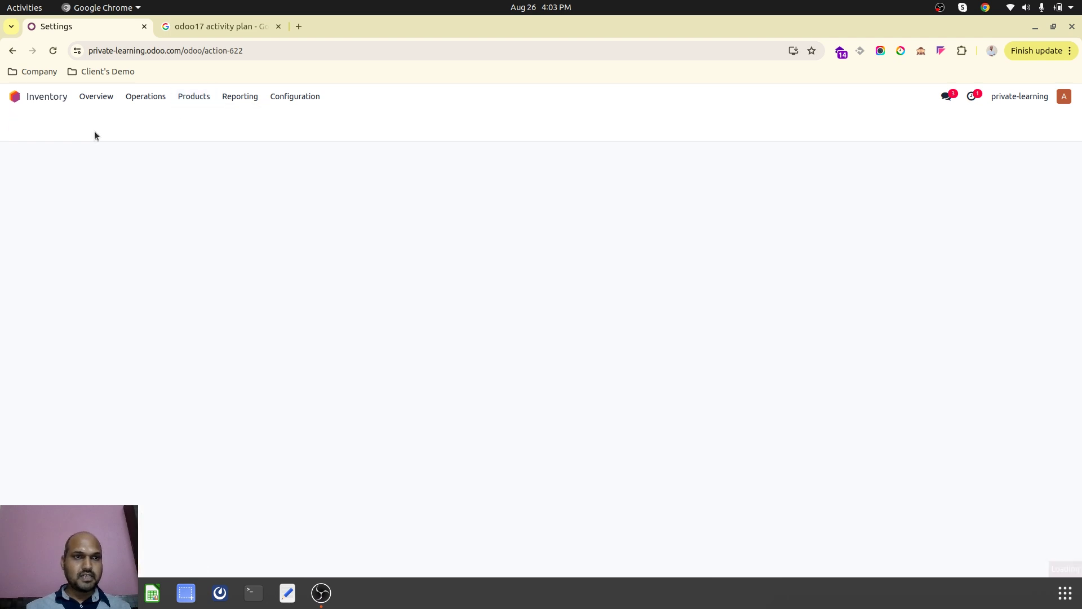
{"action": "left_click", "coordinate": [23, 123]}
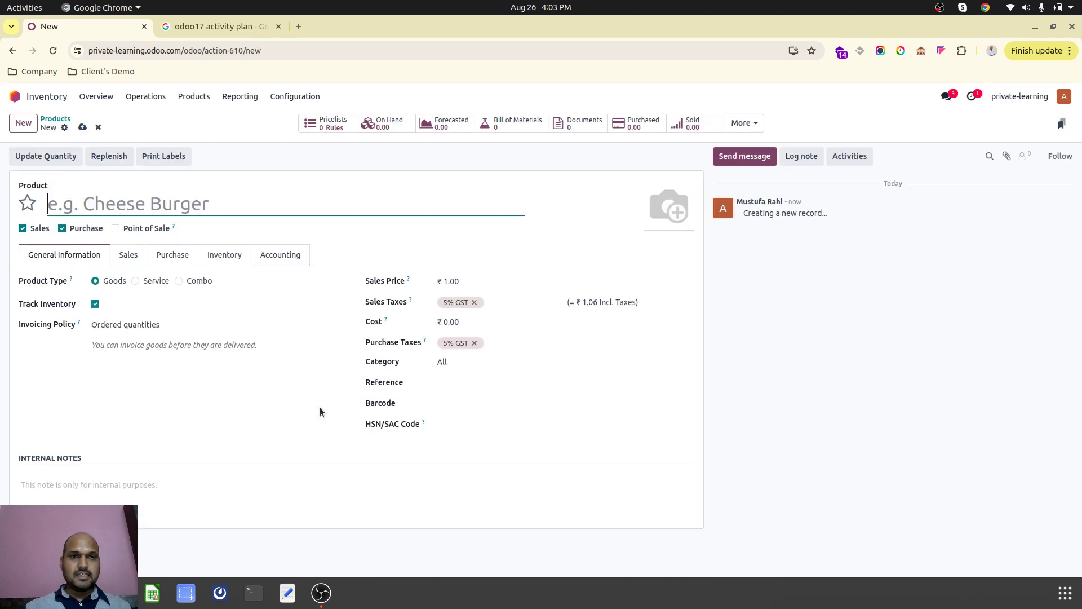
{"action": "left_click", "coordinate": [483, 407]}
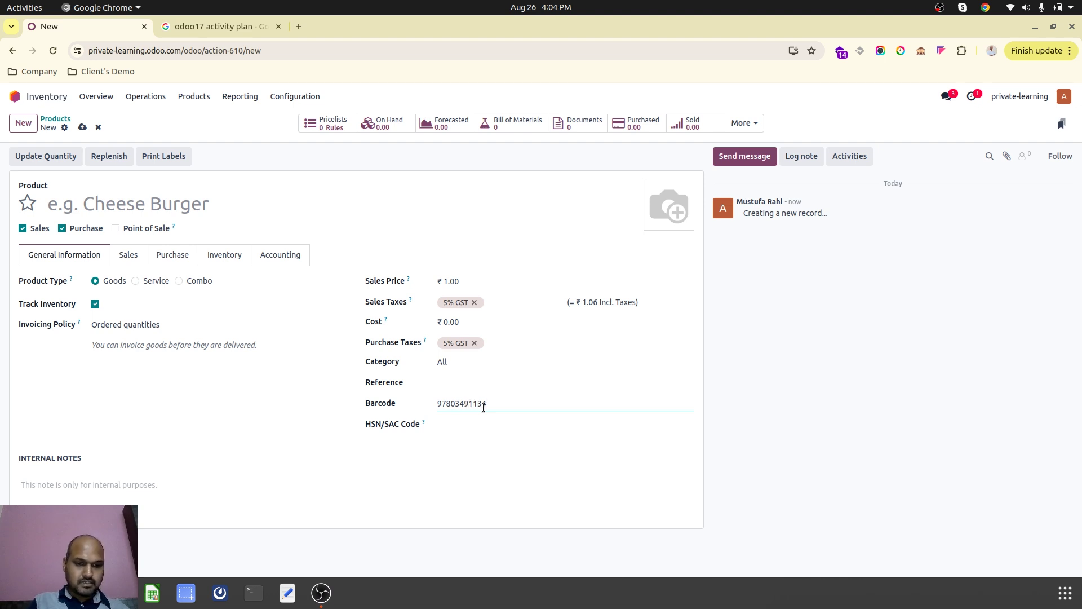
Auto-fill The Tipping Point from its barcode, review Sales, Purchase and Inventory tabs, and save it
{"action": "key", "text": "Tab"}
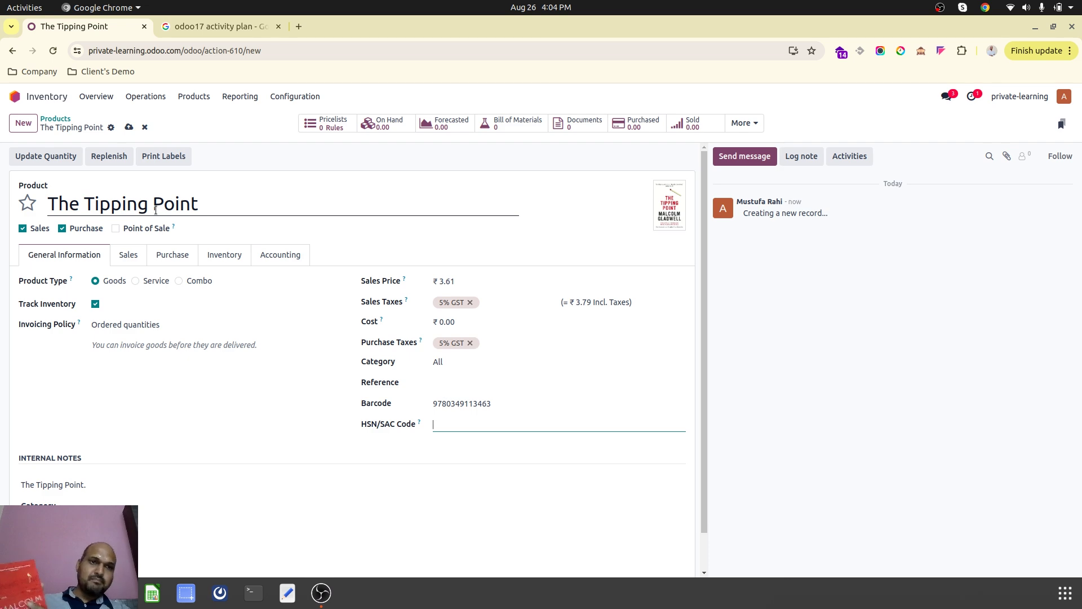
{"action": "scroll", "coordinate": [292, 414], "scroll_direction": "down", "scroll_amount": 1}
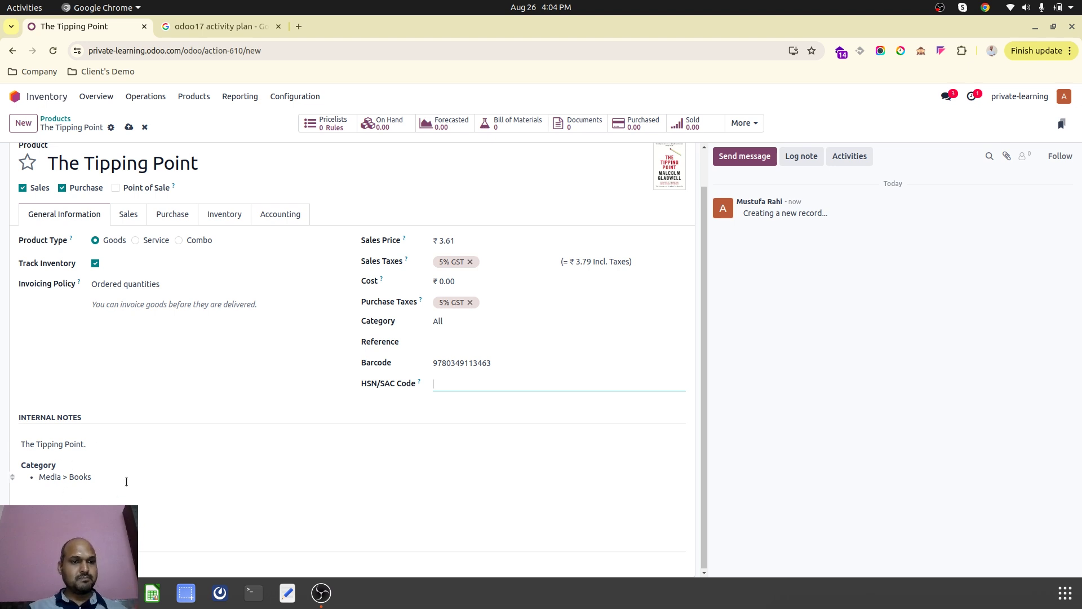
{"action": "left_click", "coordinate": [136, 219]}
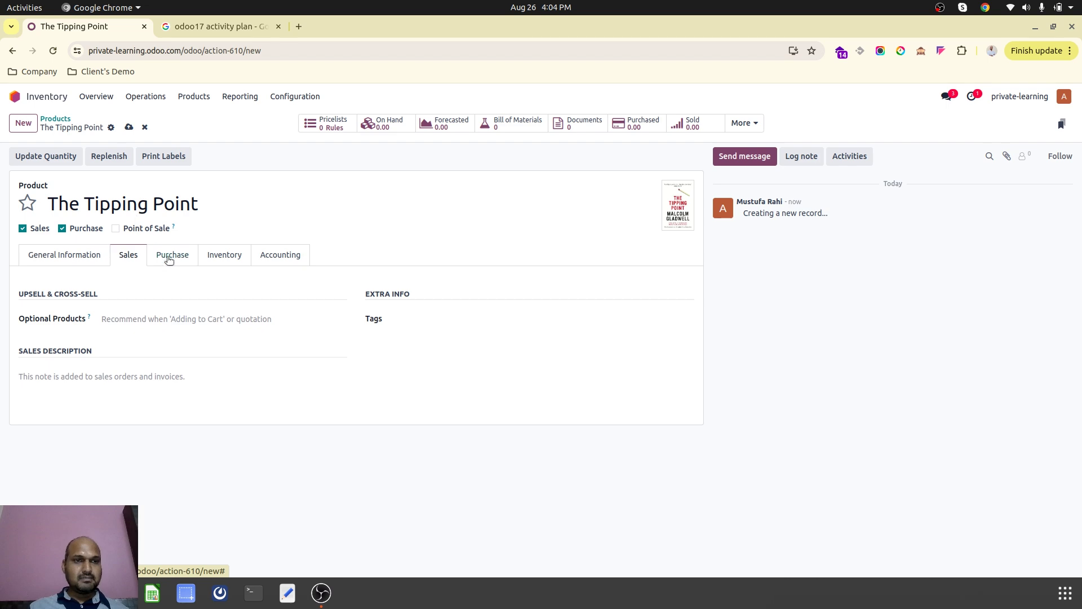
{"action": "left_click", "coordinate": [169, 255]}
{"action": "left_click", "coordinate": [222, 258]}
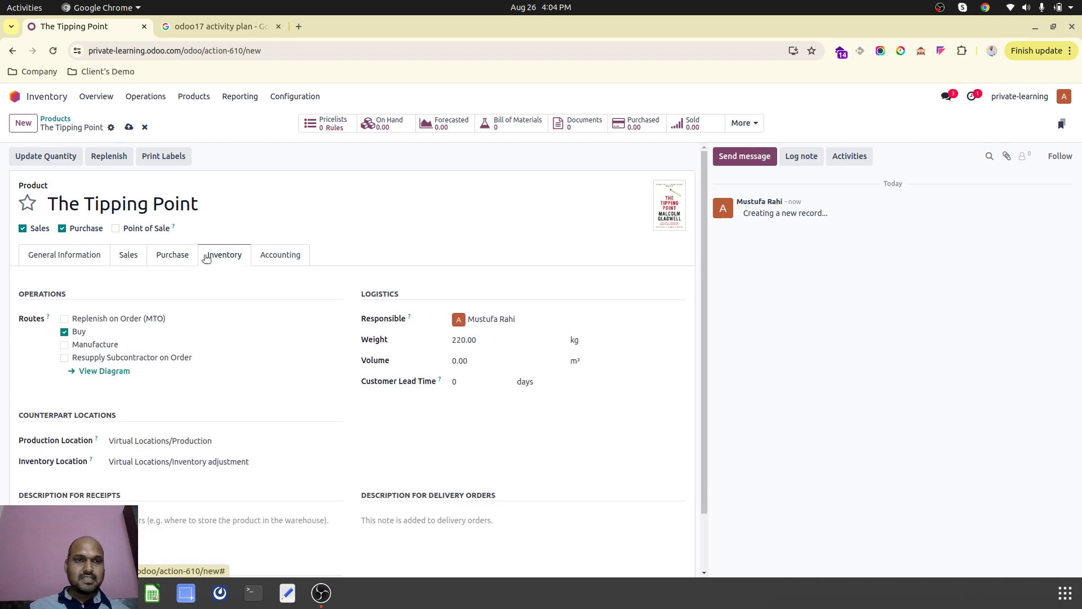
{"action": "left_click", "coordinate": [89, 256]}
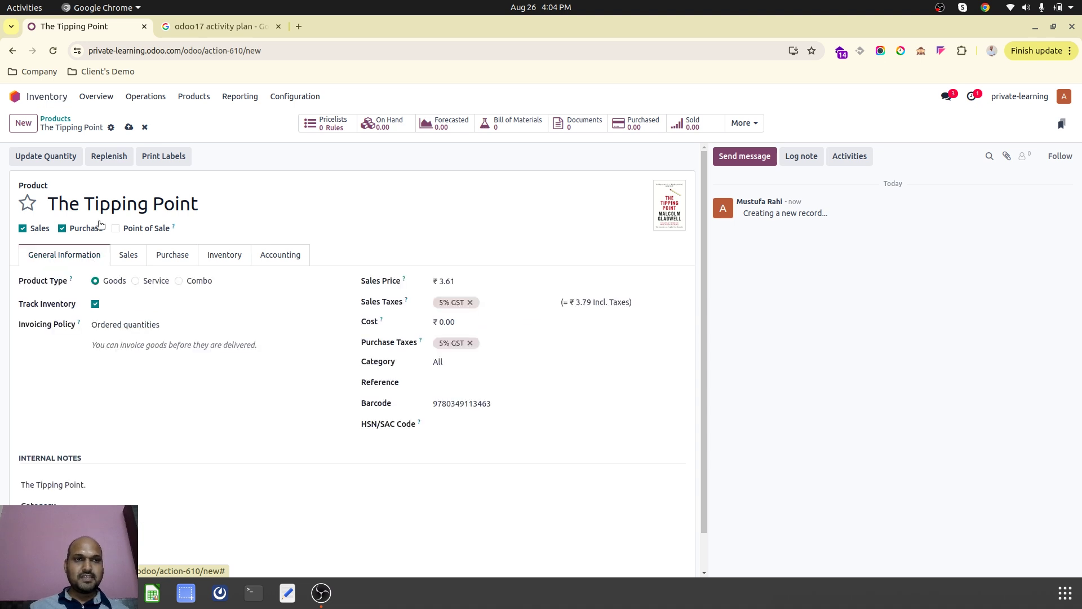
{"action": "left_click", "coordinate": [129, 127]}
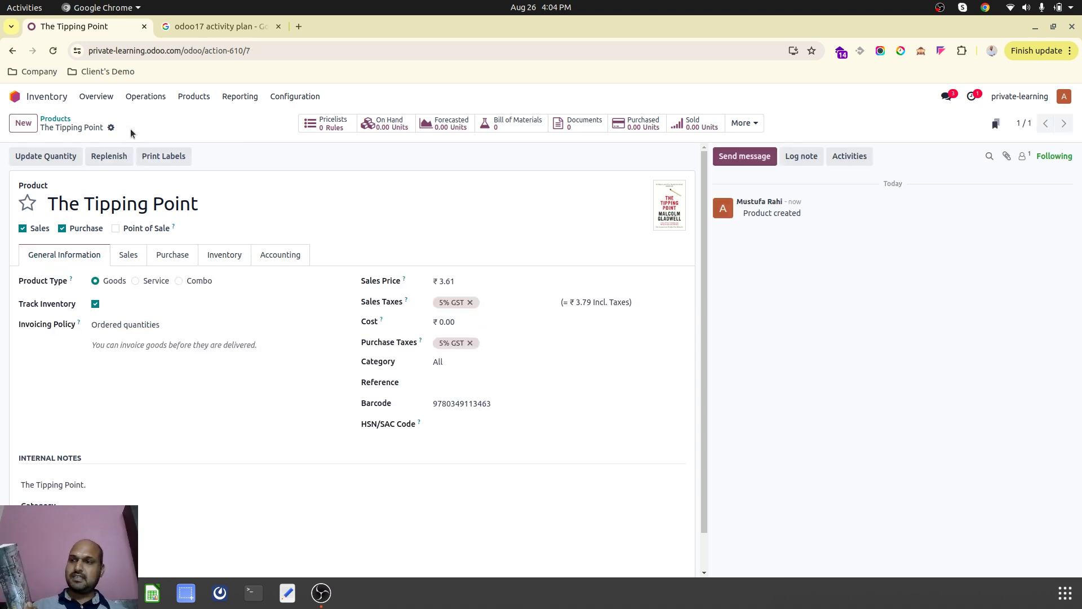
{"action": "left_click", "coordinate": [22, 102]}
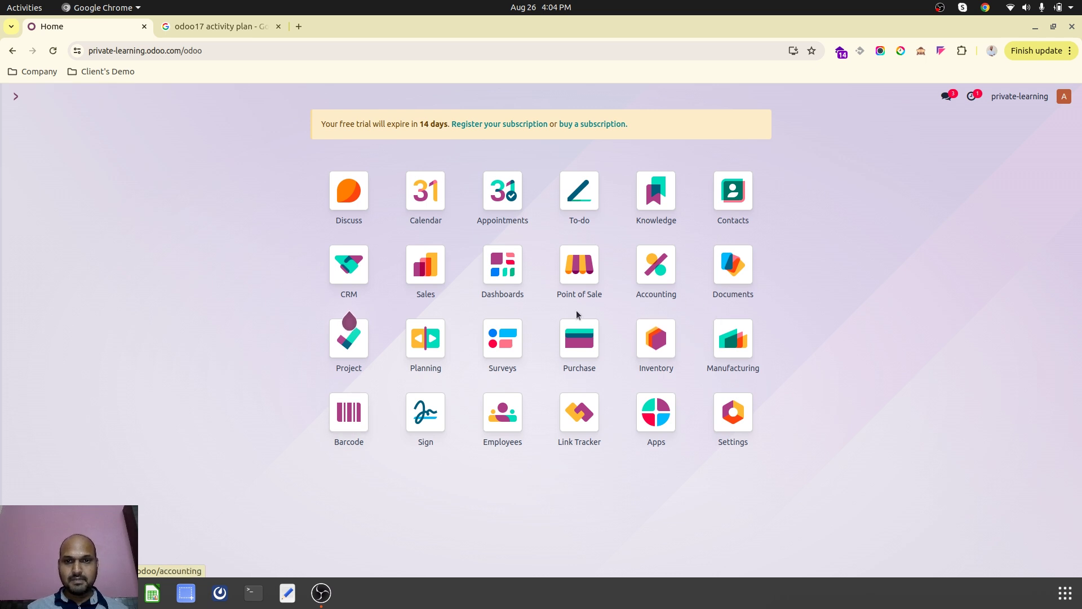
Open a Point of Sale session on the Book Store register
{"action": "left_click", "coordinate": [578, 281]}
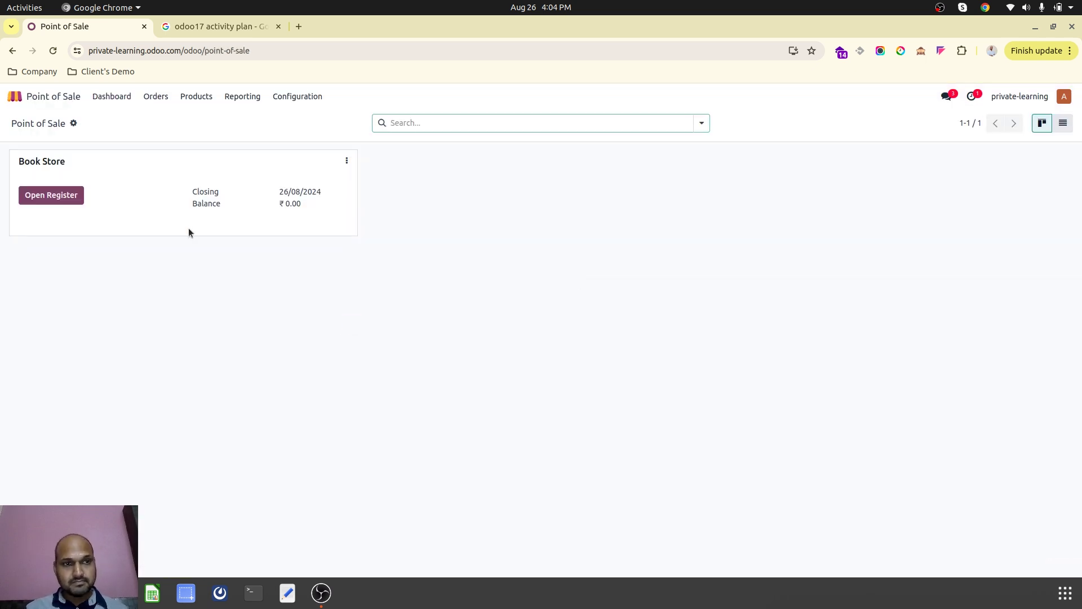
{"action": "left_click", "coordinate": [58, 198]}
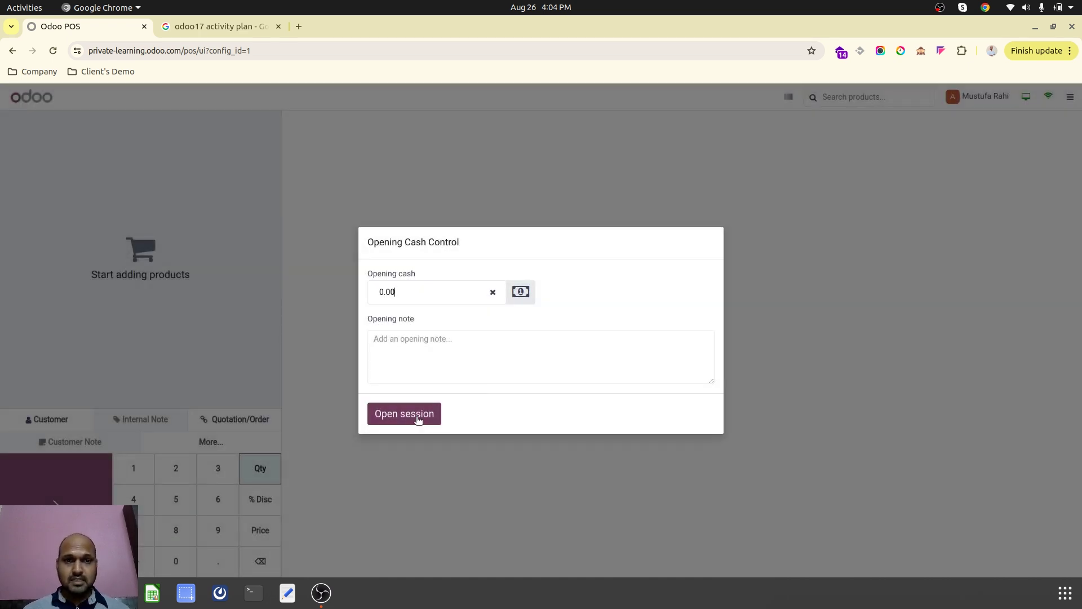
{"action": "left_click", "coordinate": [415, 417]}
Start a product from the register's Create Product form, then discard the draft
{"action": "left_click", "coordinate": [1070, 97]}
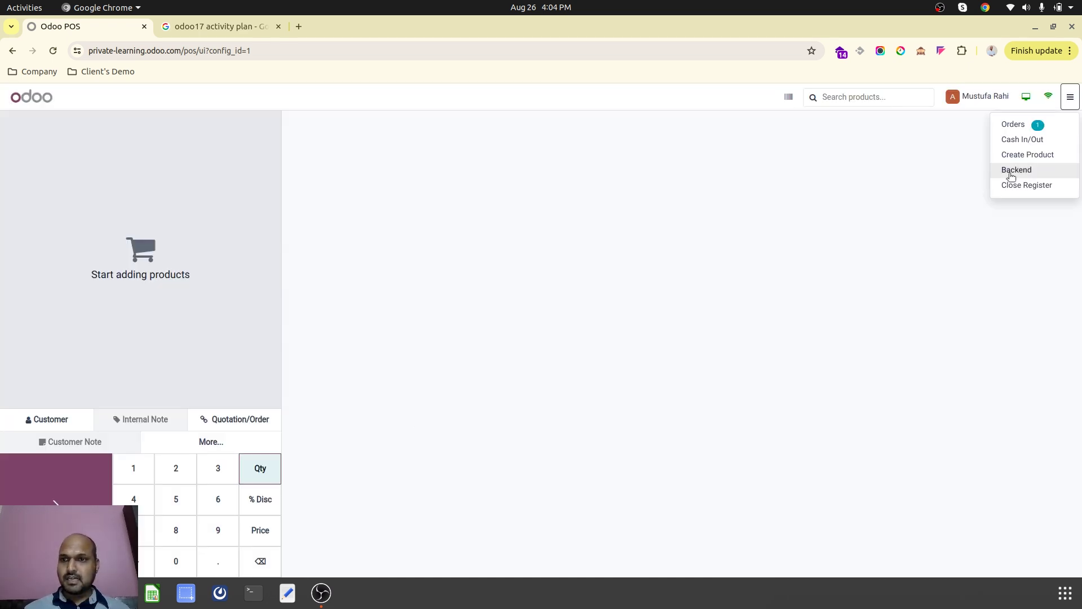
{"action": "left_click", "coordinate": [1027, 155]}
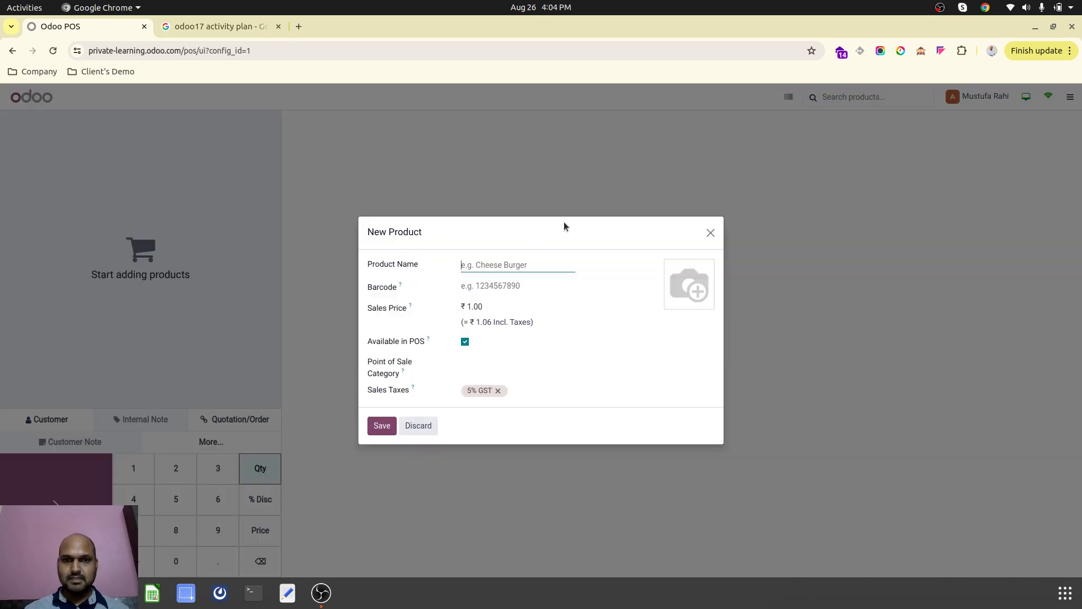
{"action": "left_click", "coordinate": [492, 284]}
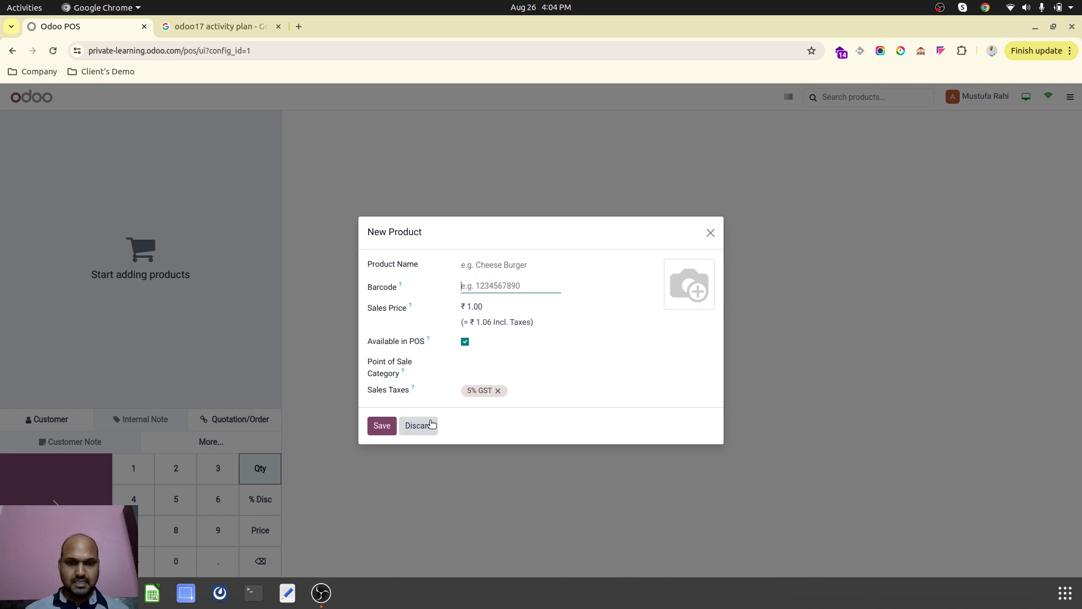
{"action": "left_click", "coordinate": [419, 425]}
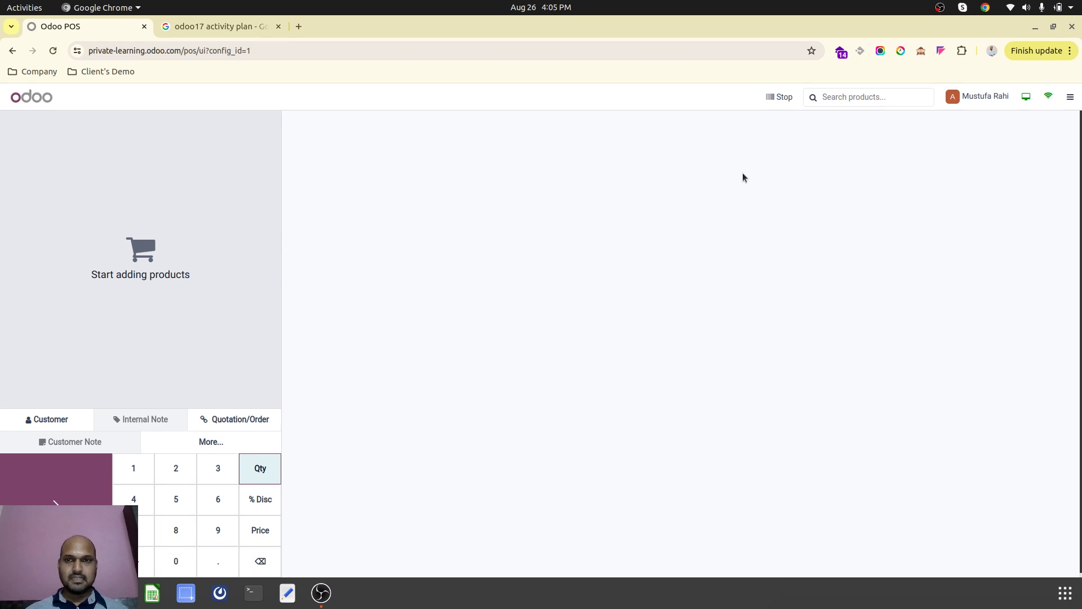
{"action": "left_click", "coordinate": [780, 96]}
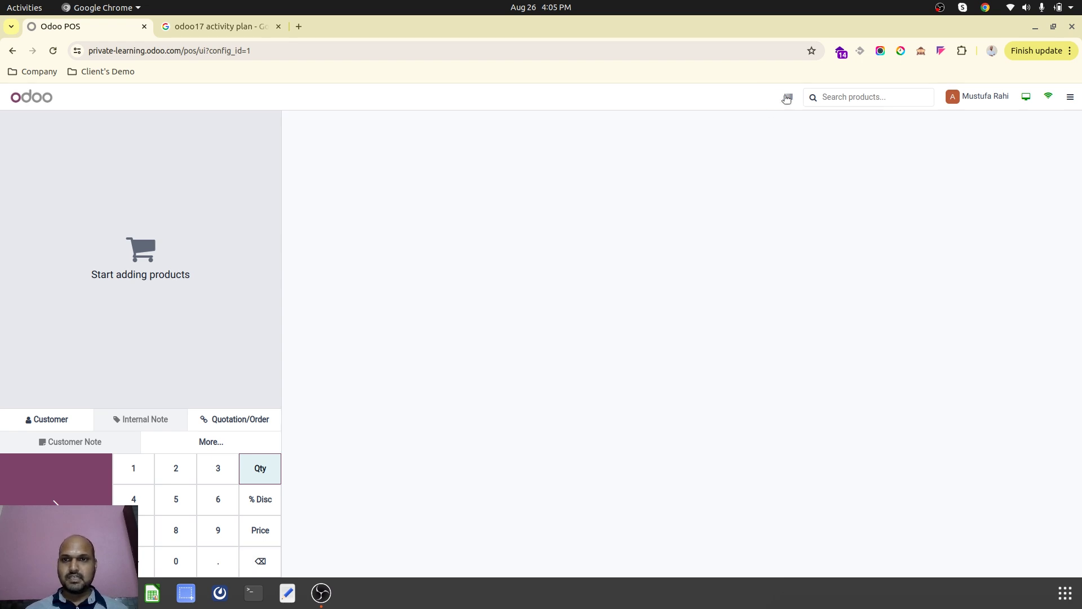
{"action": "left_click", "coordinate": [1071, 100]}
{"action": "left_click", "coordinate": [1036, 154]}
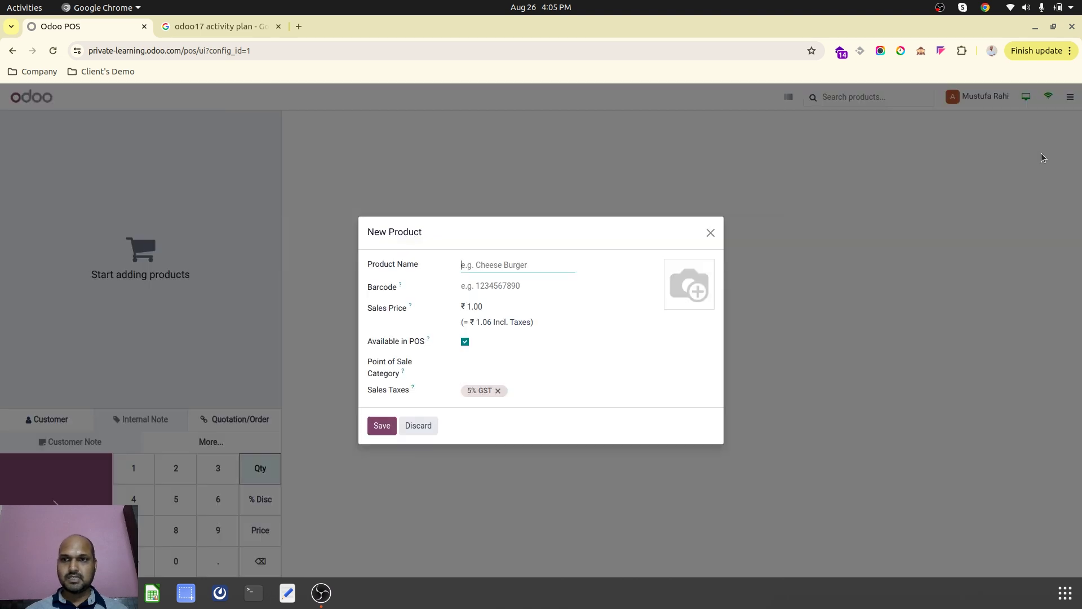
{"action": "left_click", "coordinate": [518, 286]}
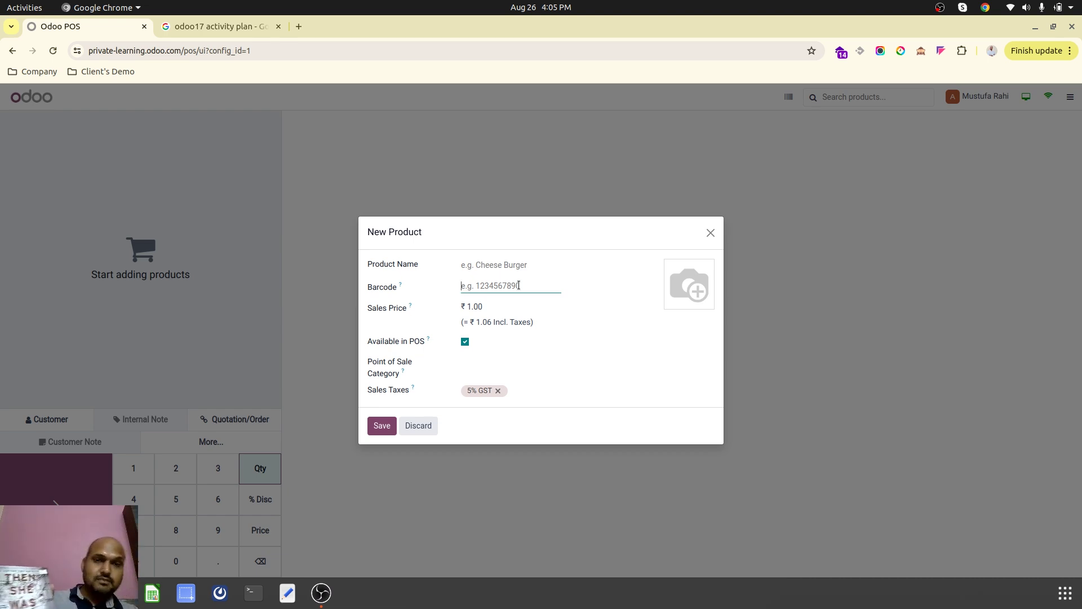
{"action": "type", "text": "9781501154652"}
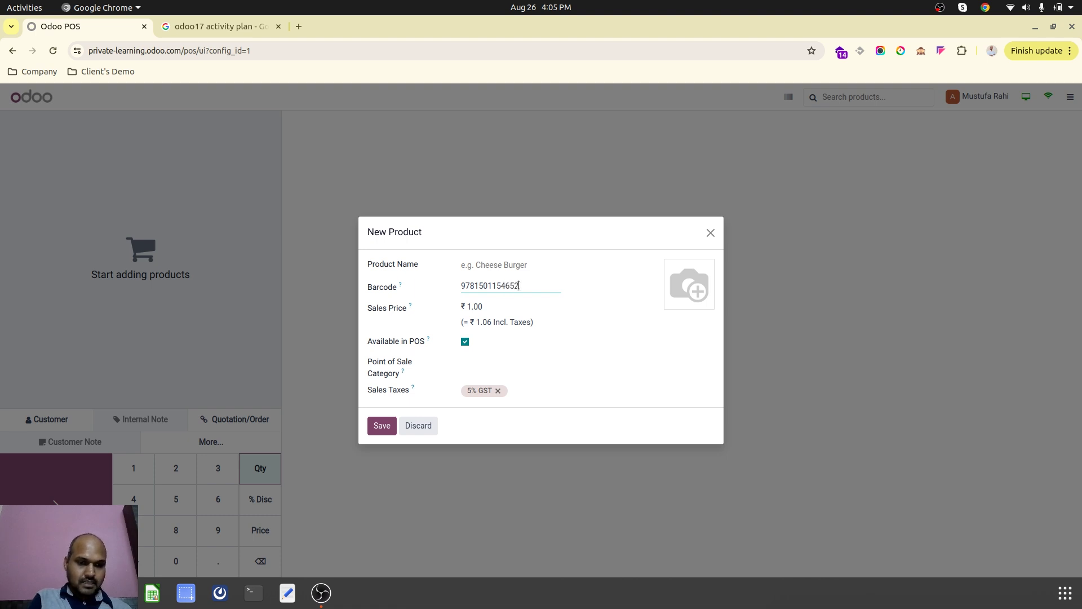
Auto-fill and save the book Then She Was Gone at ₹3.79
{"action": "key", "text": "Tab"}
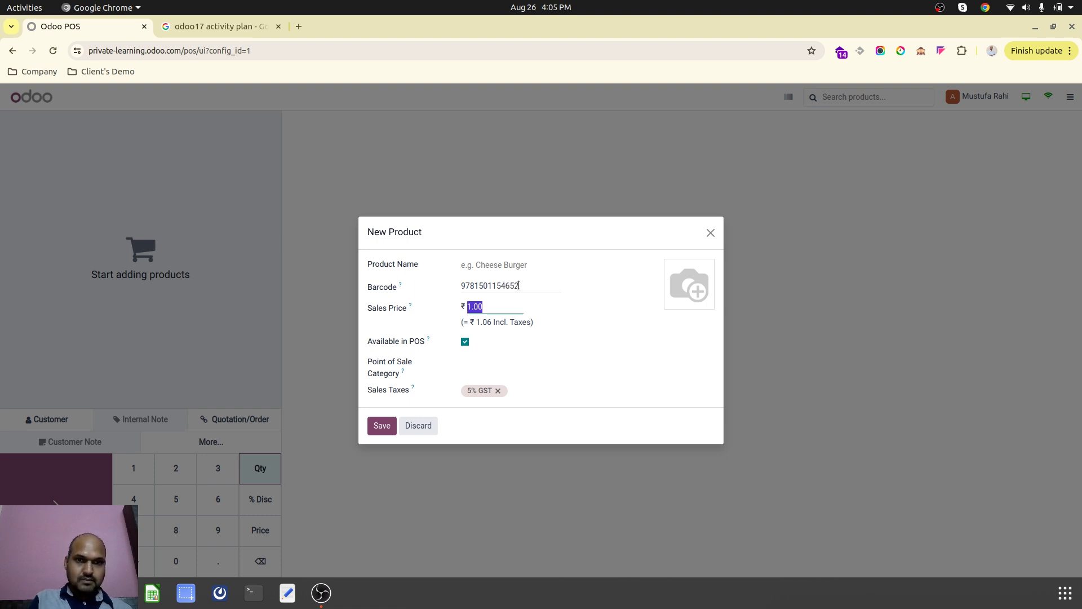
{"action": "key", "text": "Tab"}
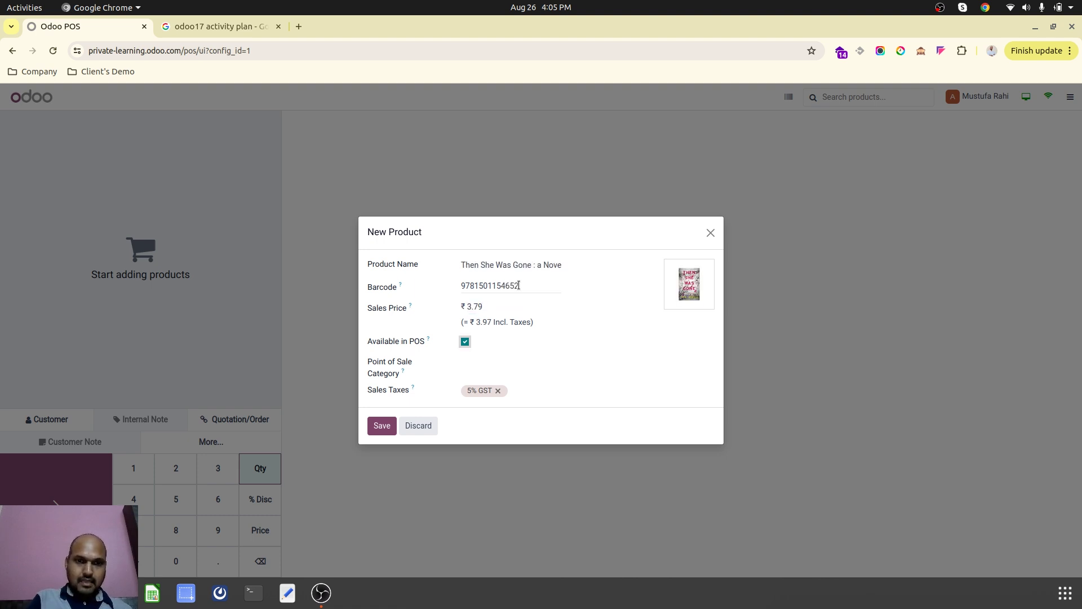
{"action": "key", "text": "Tab"}
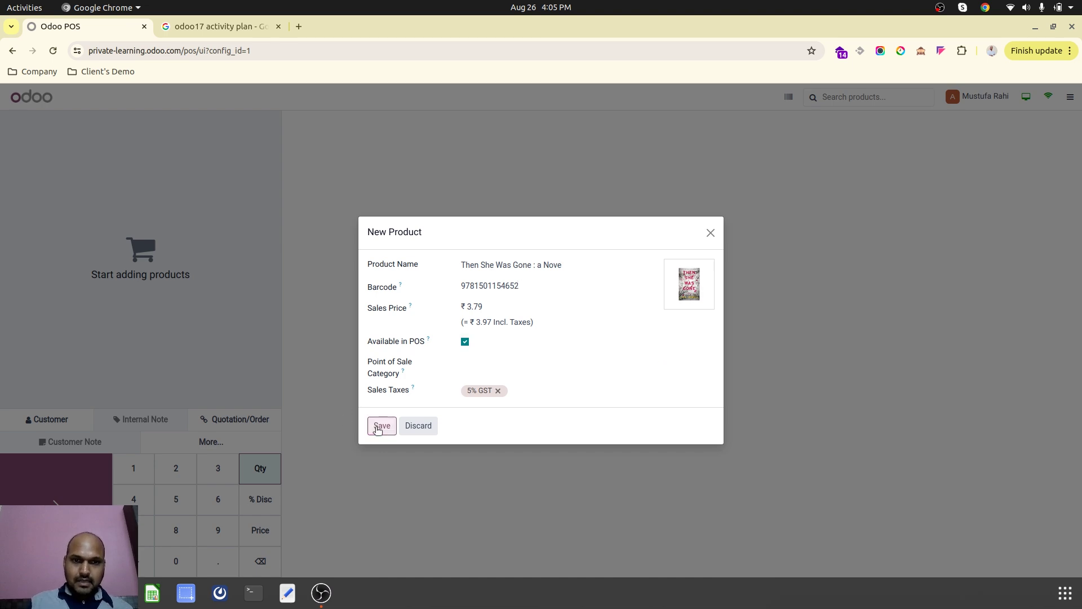
{"action": "left_click", "coordinate": [376, 427]}
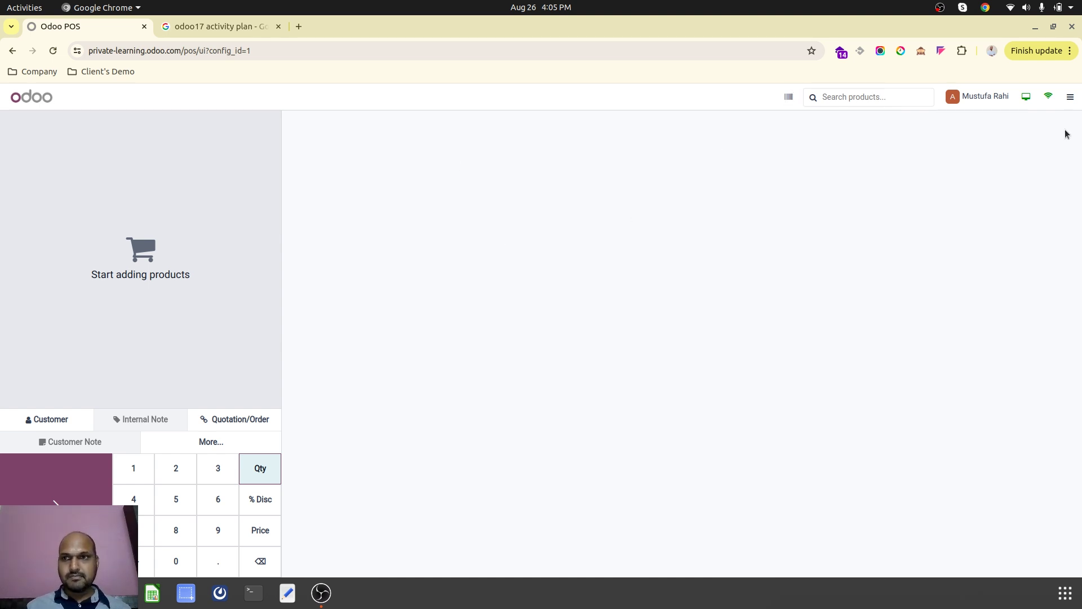
{"action": "left_click", "coordinate": [1070, 96]}
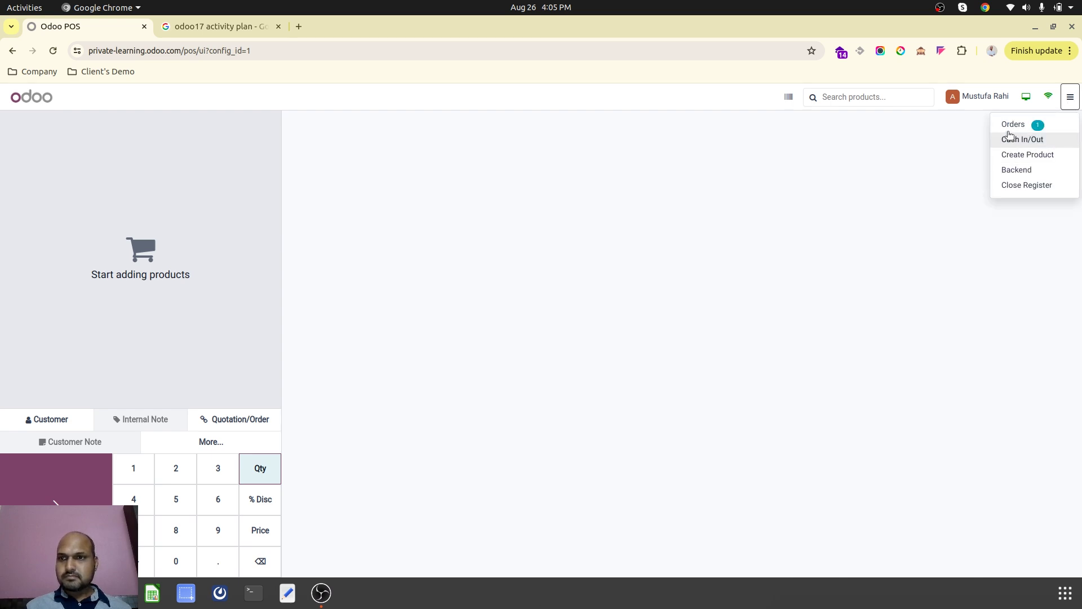
{"action": "left_click", "coordinate": [1029, 155]}
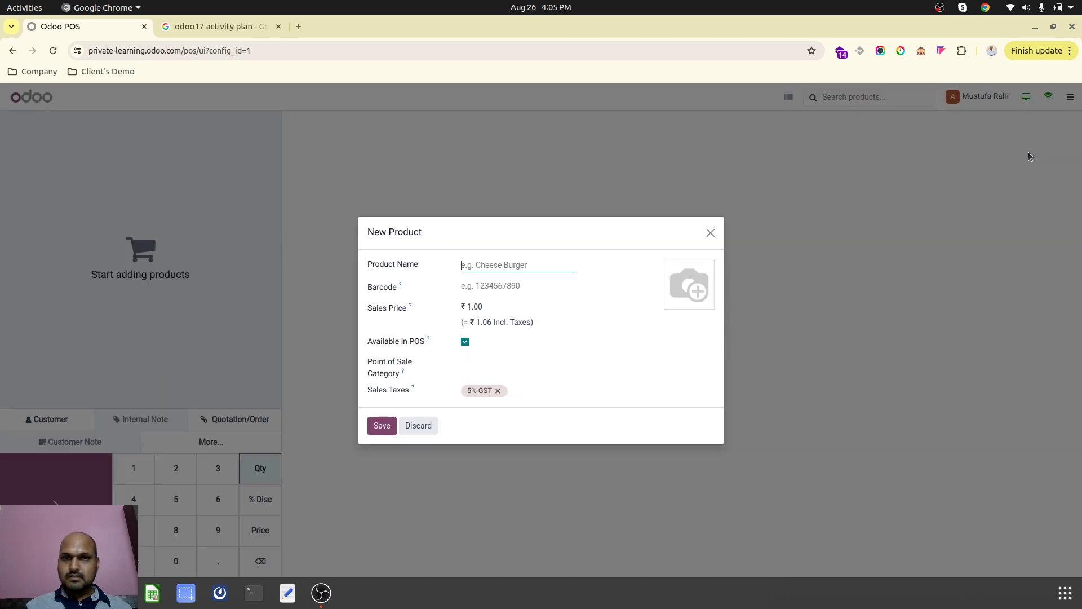
{"action": "left_click", "coordinate": [508, 290]}
{"action": "type", "text": "9781501154652"}
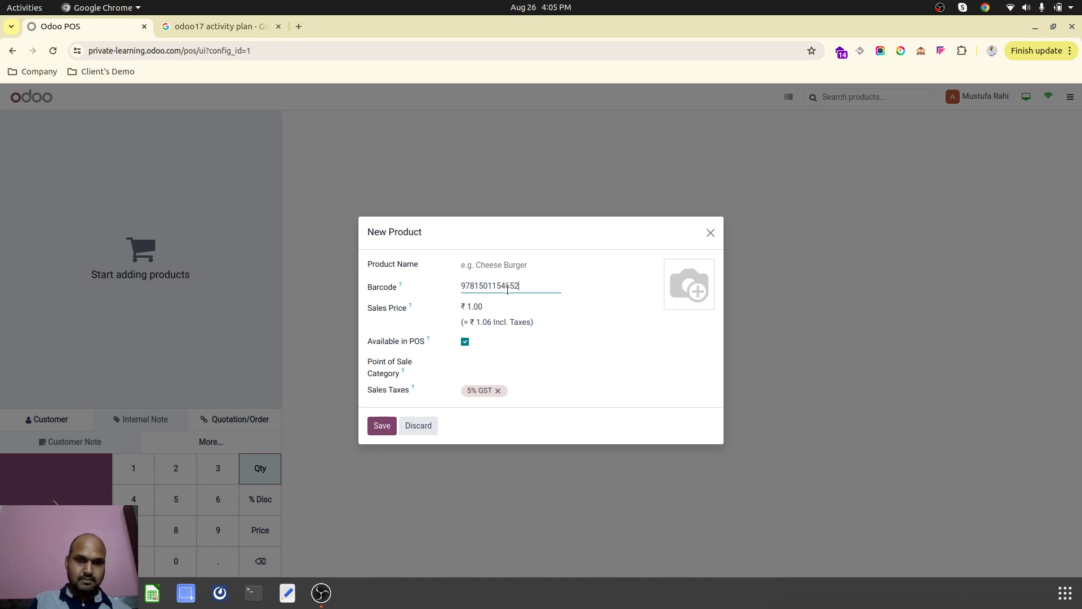
{"action": "key", "text": "Tab"}
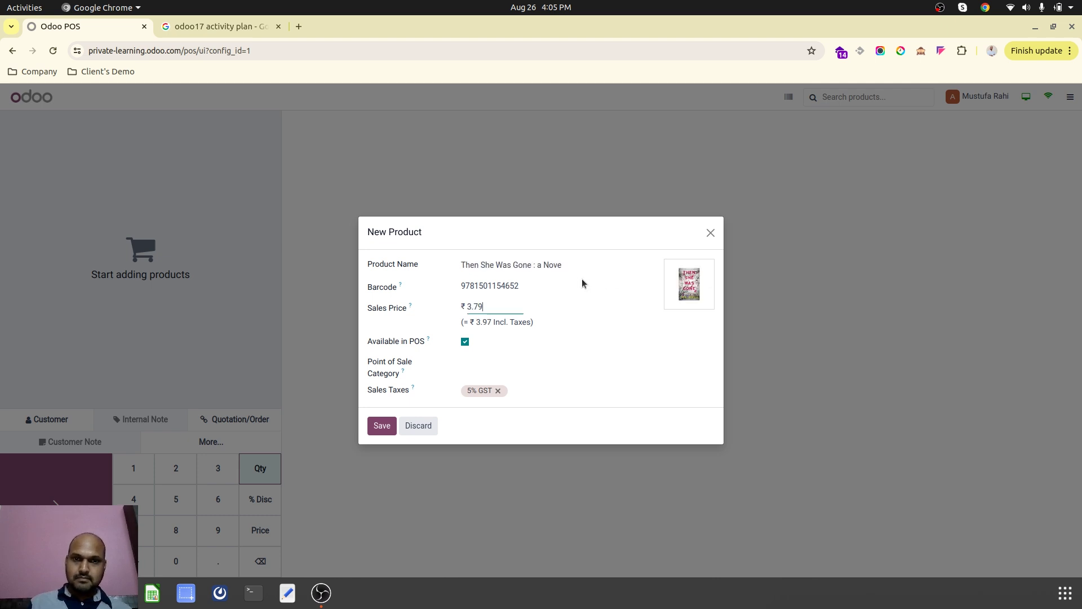
{"action": "left_click", "coordinate": [478, 364]}
{"action": "type", "text": "B"}
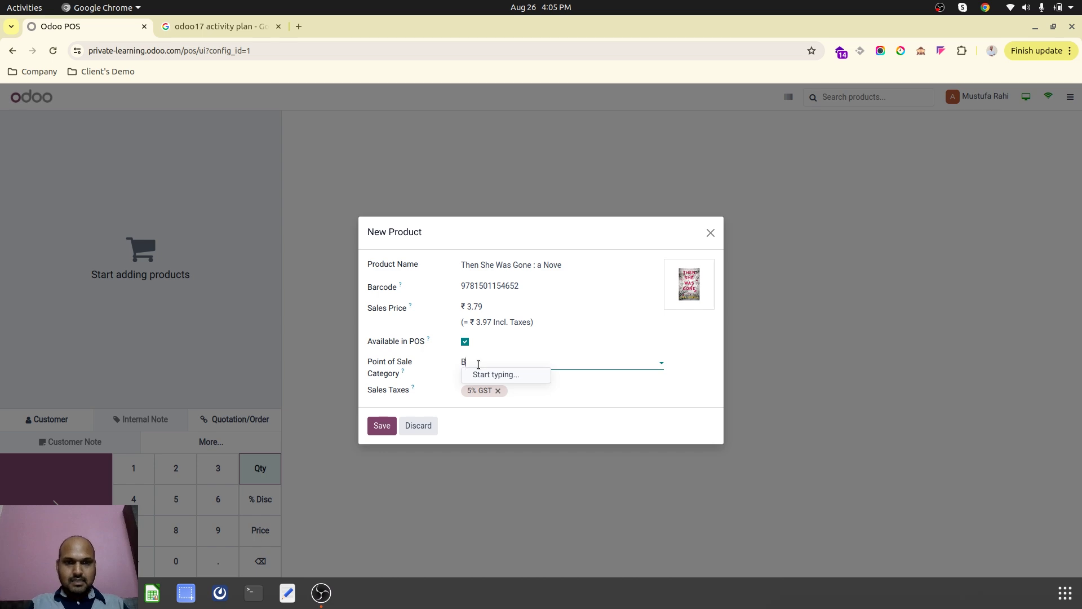
{"action": "type", "text": "ook"}
{"action": "left_click", "coordinate": [507, 376]}
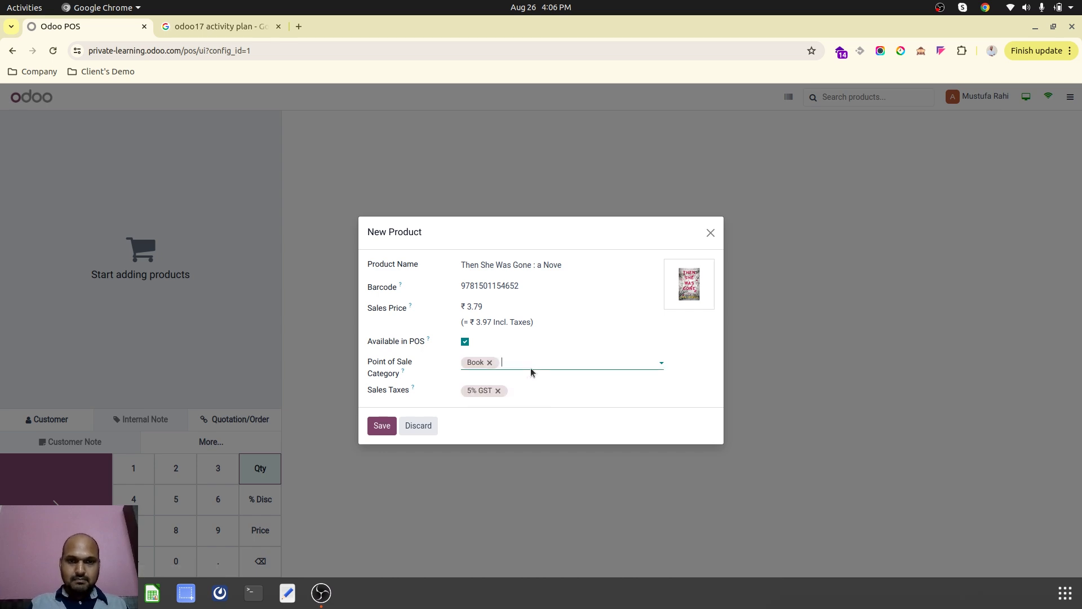
{"action": "left_click", "coordinate": [379, 428]}
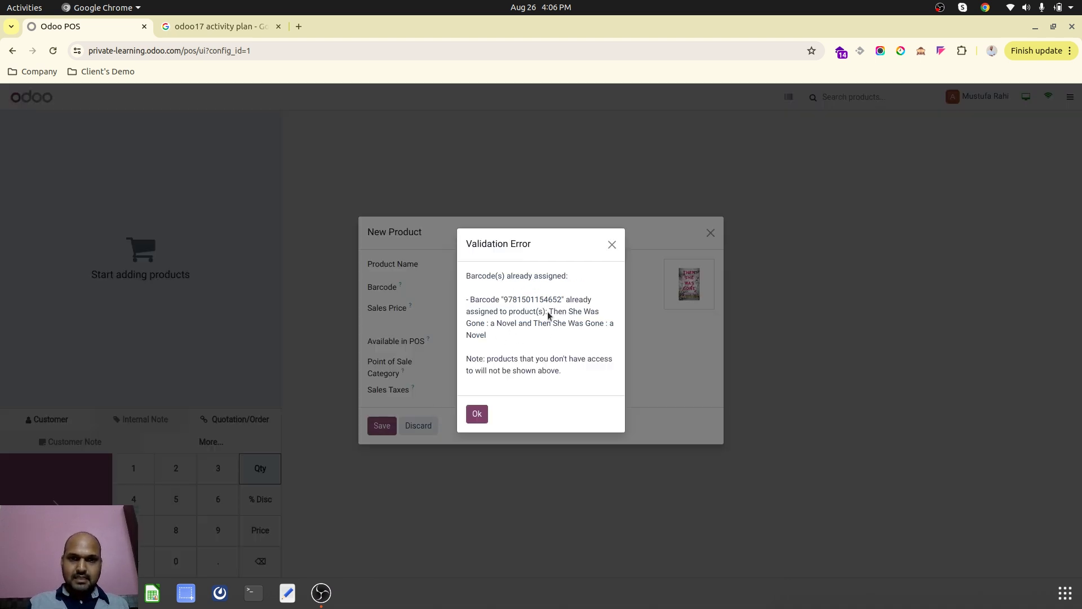
Dismiss the duplicate-barcode error, discard the product form, and close the register
{"action": "left_click", "coordinate": [479, 414]}
{"action": "left_click", "coordinate": [420, 425]}
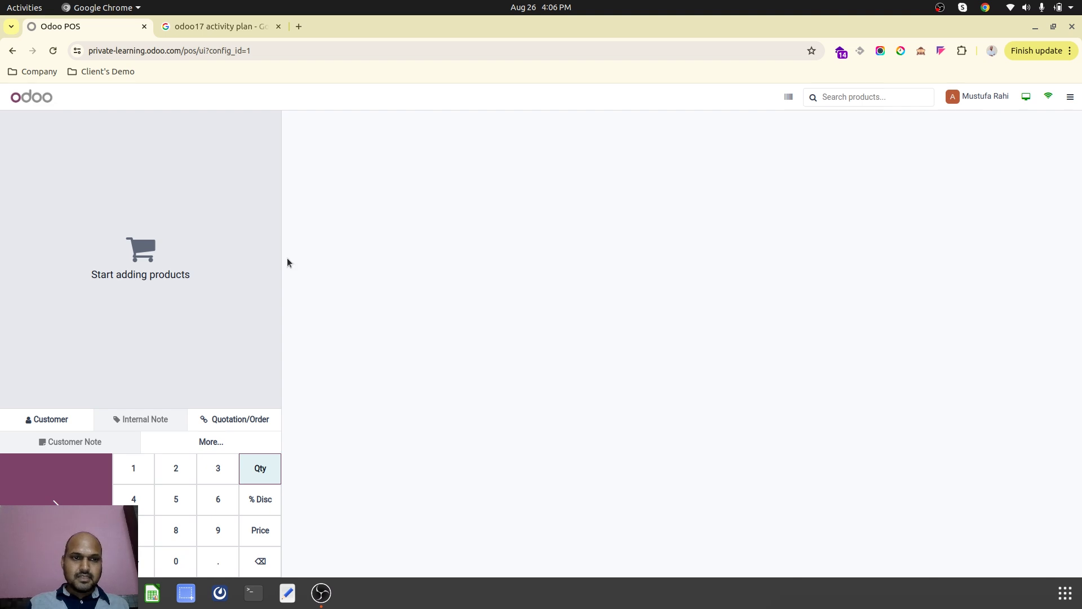
{"action": "left_click", "coordinate": [1069, 97]}
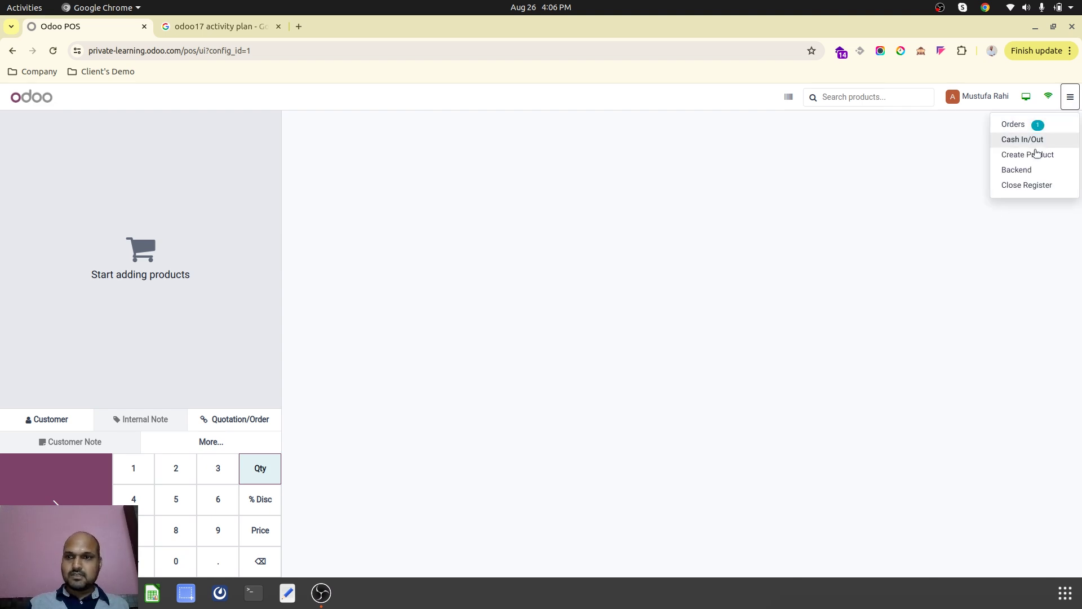
{"action": "left_click", "coordinate": [1029, 184]}
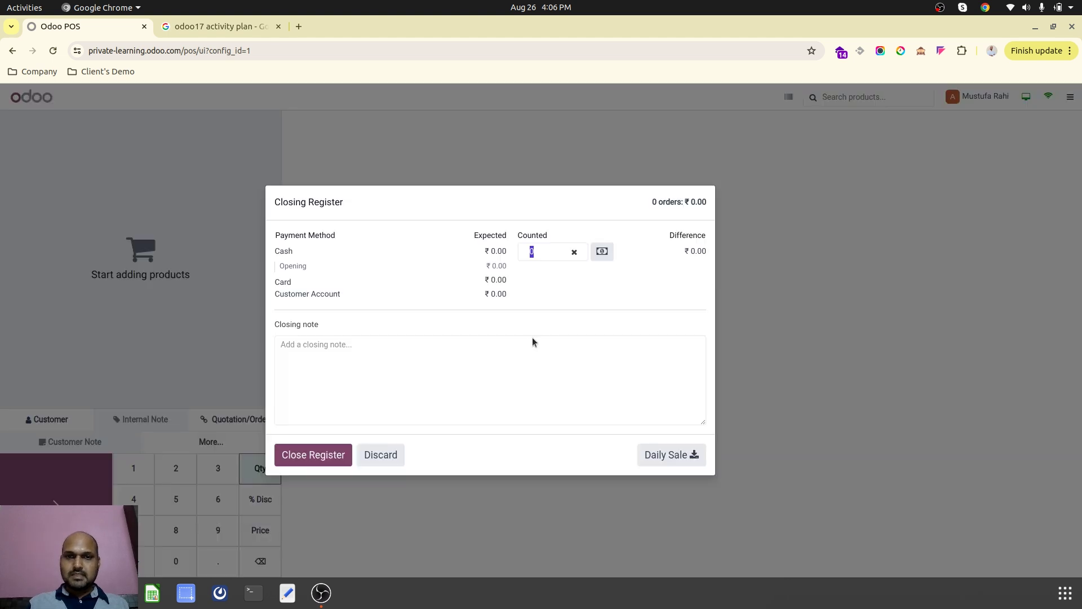
{"action": "left_click", "coordinate": [322, 456]}
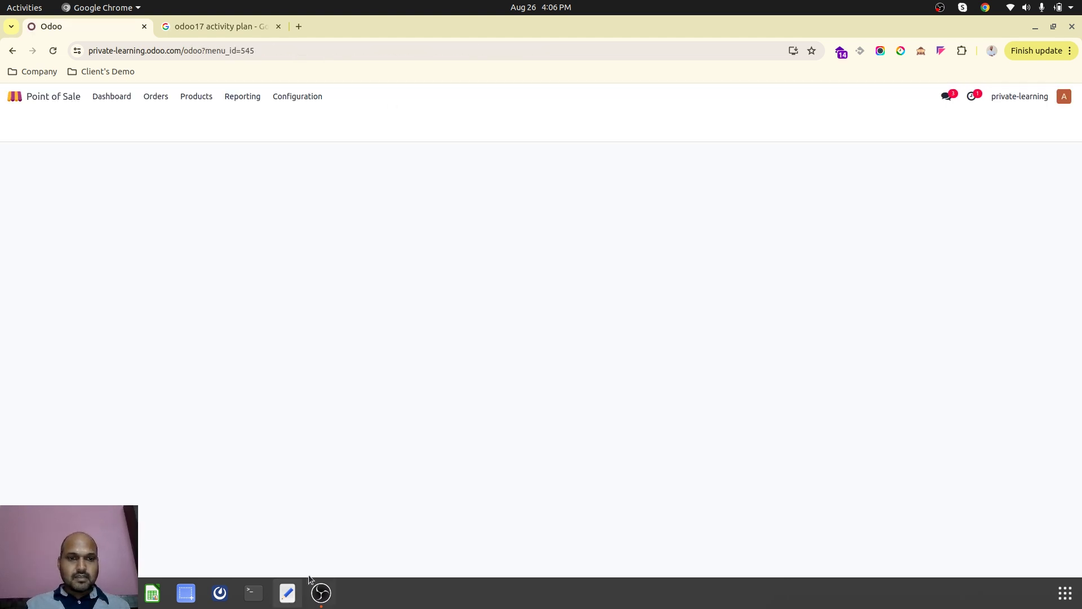
Set the novel's Point of Sale category to Book and save it
{"action": "left_click", "coordinate": [189, 96]}
{"action": "left_click", "coordinate": [204, 115]}
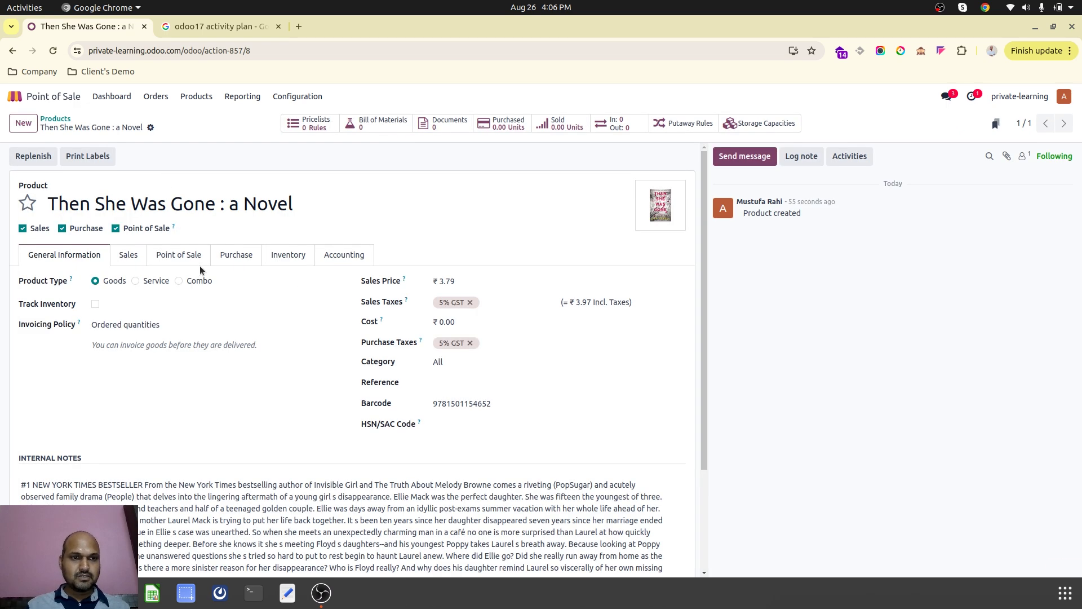
{"action": "left_click", "coordinate": [196, 258]}
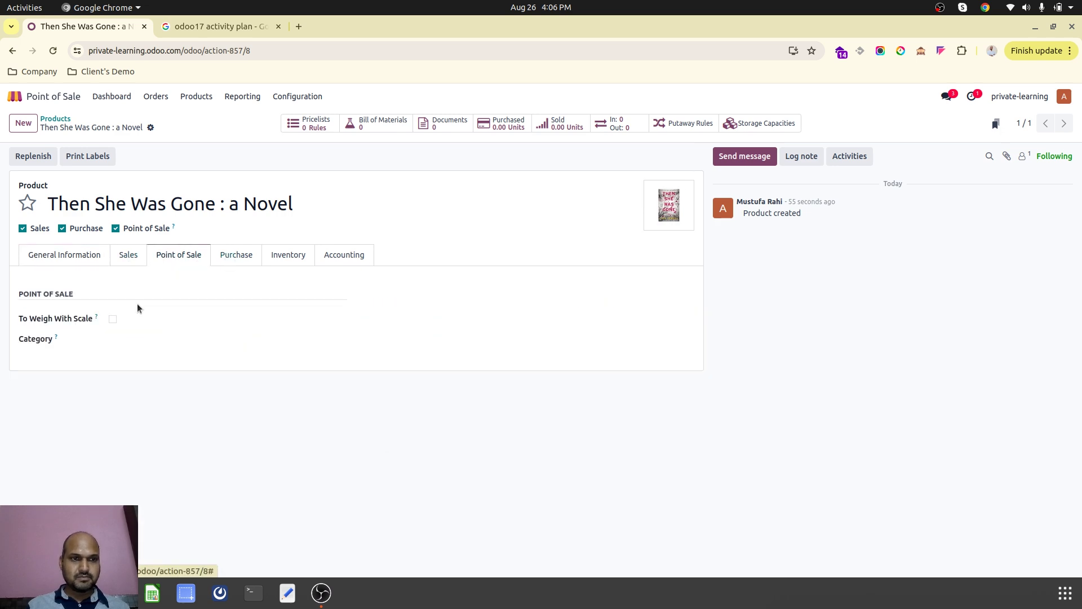
{"action": "left_click", "coordinate": [139, 334]}
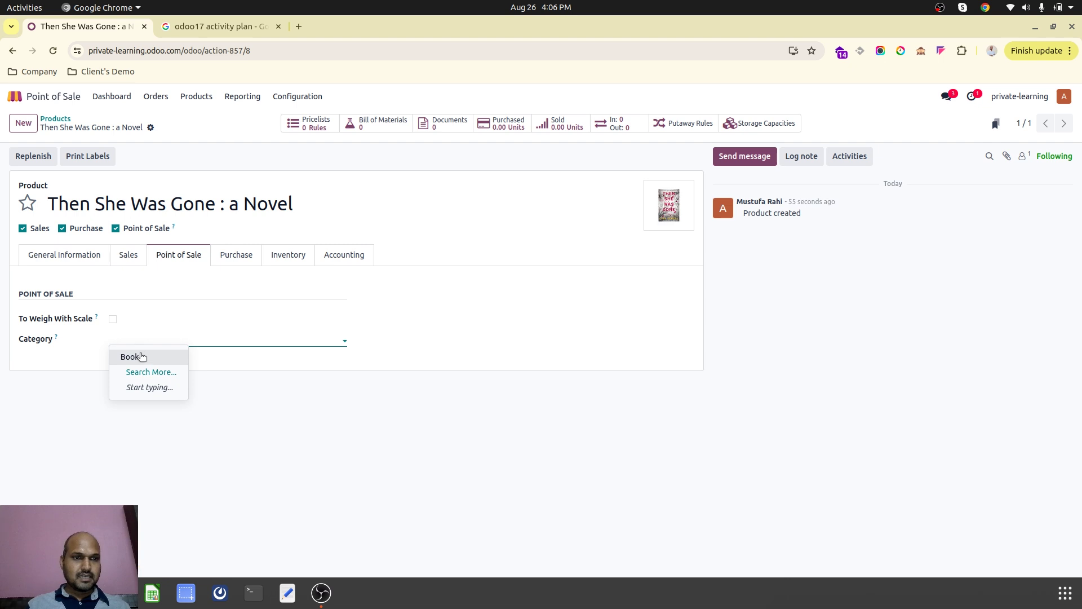
{"action": "left_click", "coordinate": [142, 356]}
{"action": "left_click", "coordinate": [169, 127]}
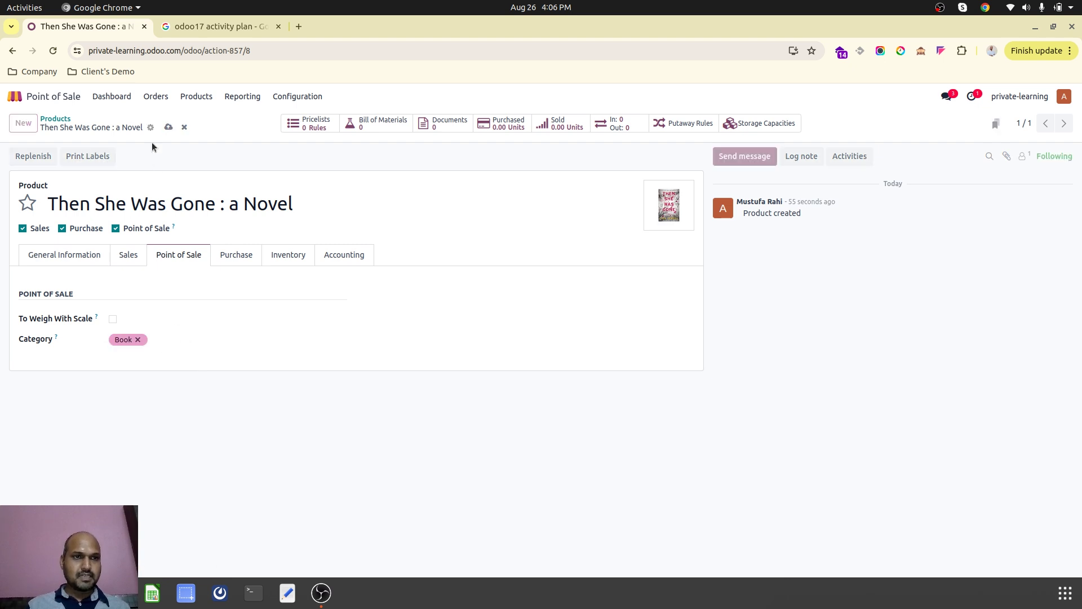
{"action": "left_click", "coordinate": [55, 119]}
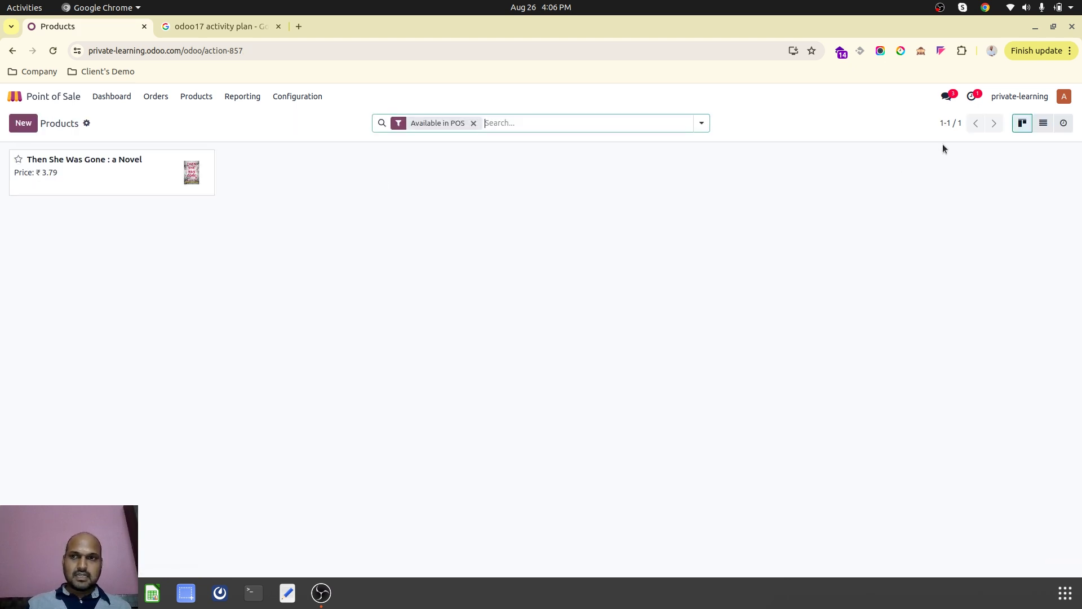
{"action": "left_click", "coordinate": [98, 97]}
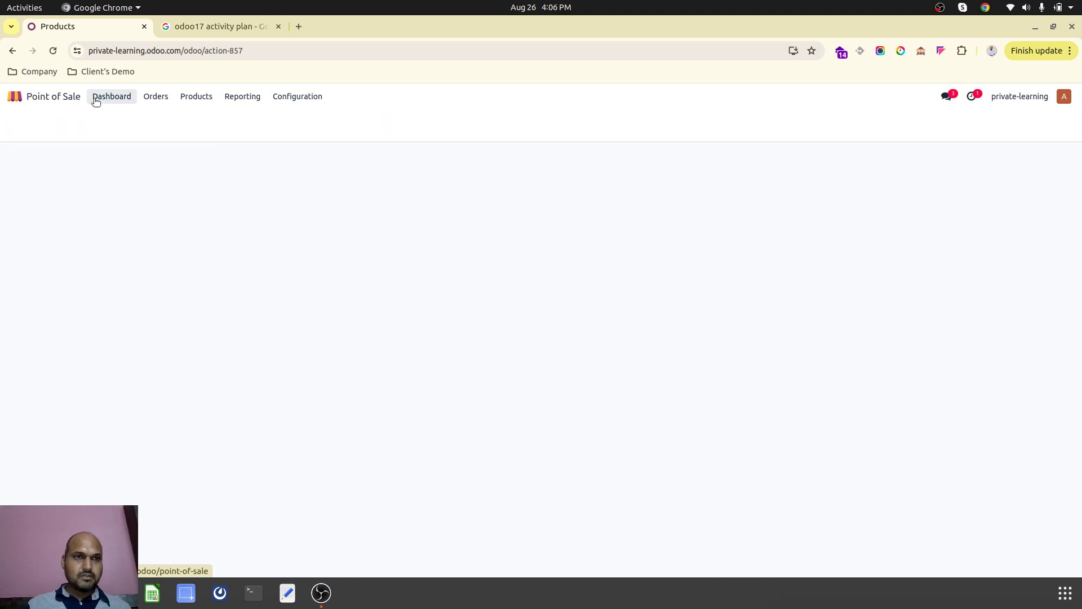
Reopen the Book Store session with zero cash, close it again, then launch Inventory
{"action": "left_click", "coordinate": [51, 195]}
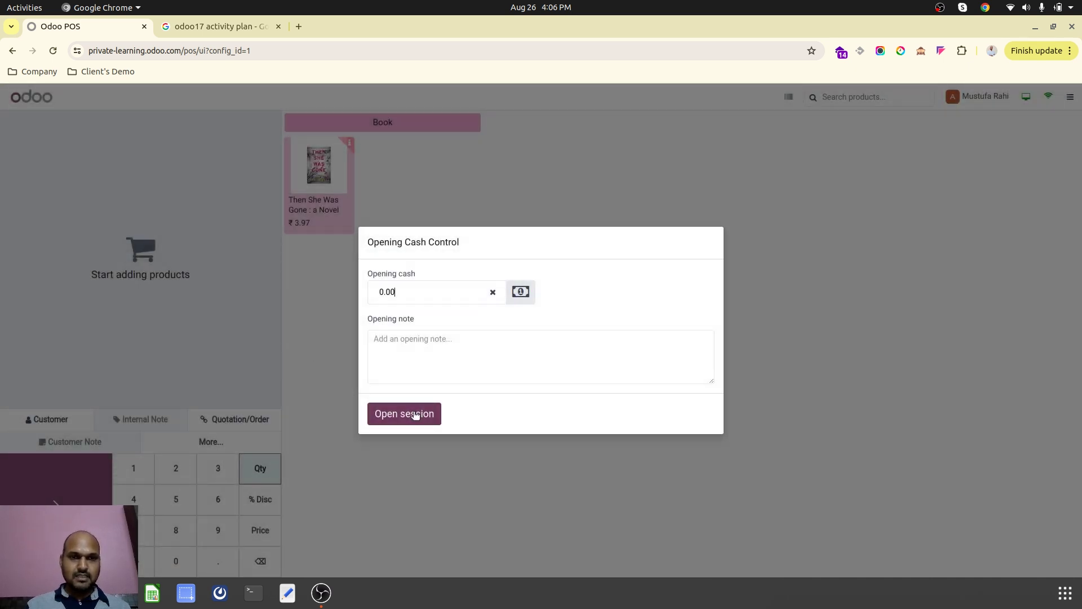
{"action": "left_click", "coordinate": [404, 413]}
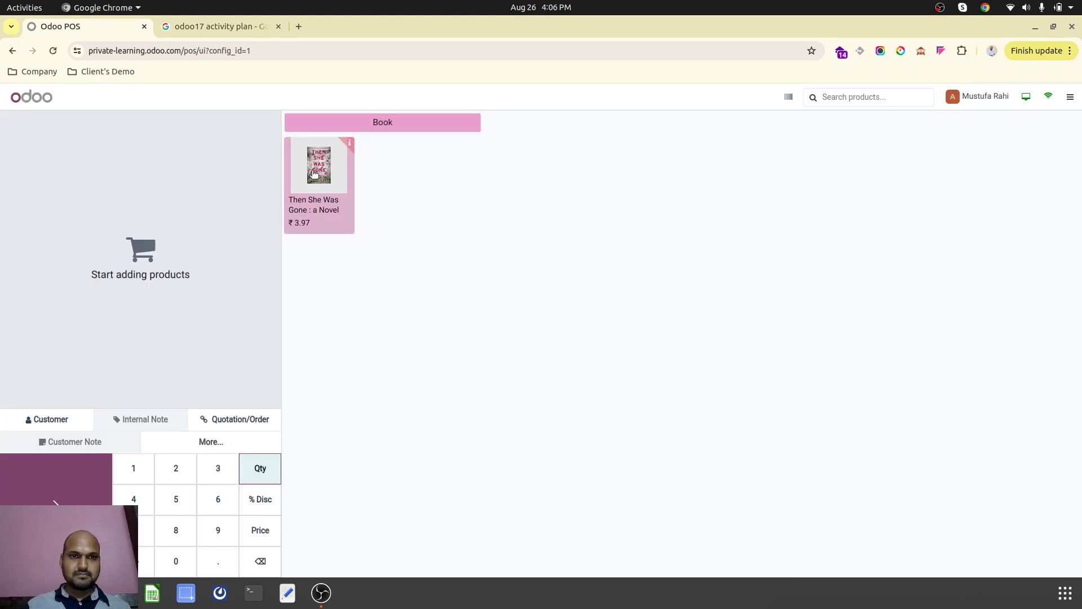
{"action": "left_click", "coordinate": [1070, 98]}
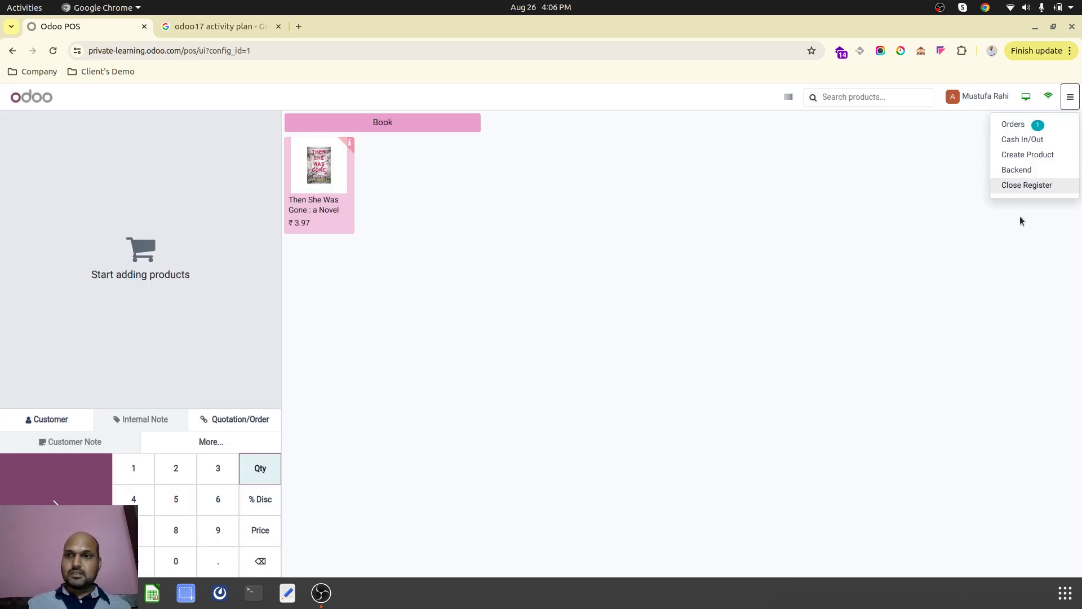
{"action": "left_click", "coordinate": [1052, 190]}
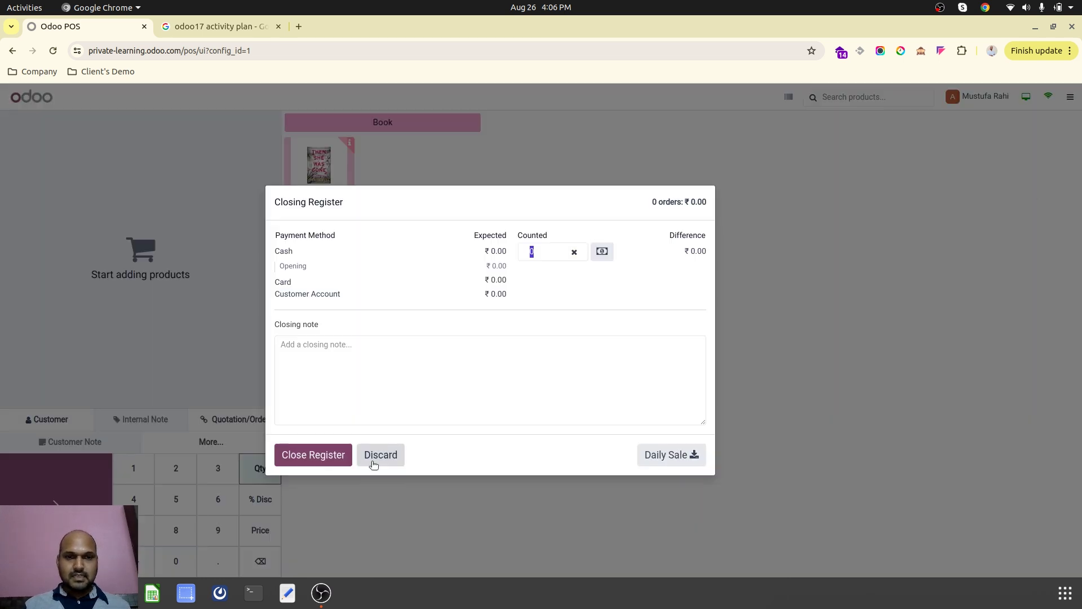
{"action": "left_click", "coordinate": [326, 458]}
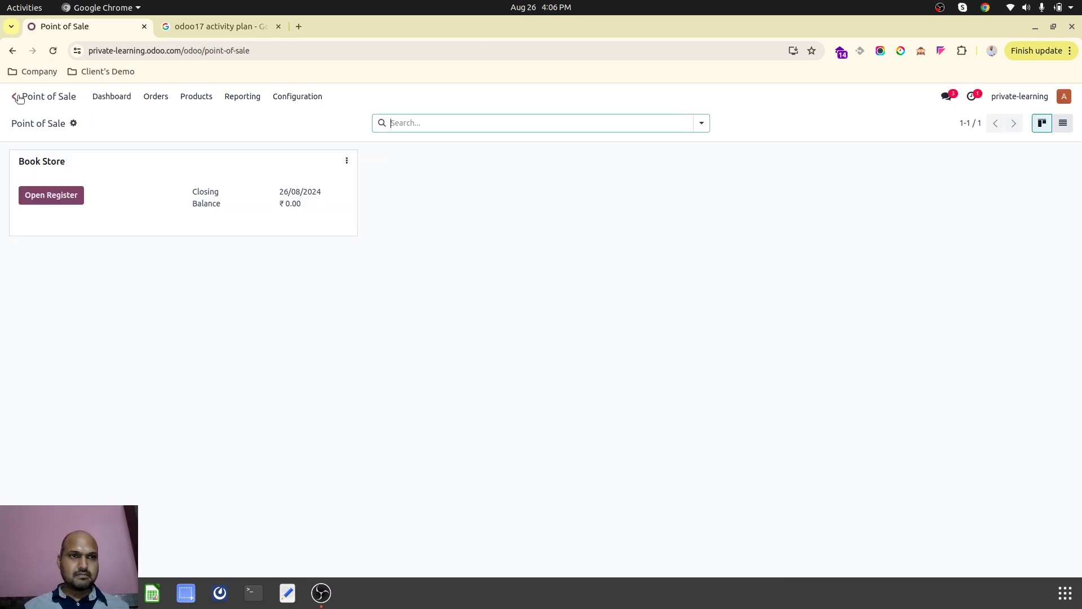
{"action": "left_click", "coordinate": [14, 96]}
{"action": "type", "text": "in"}
{"action": "key", "text": "Return"}
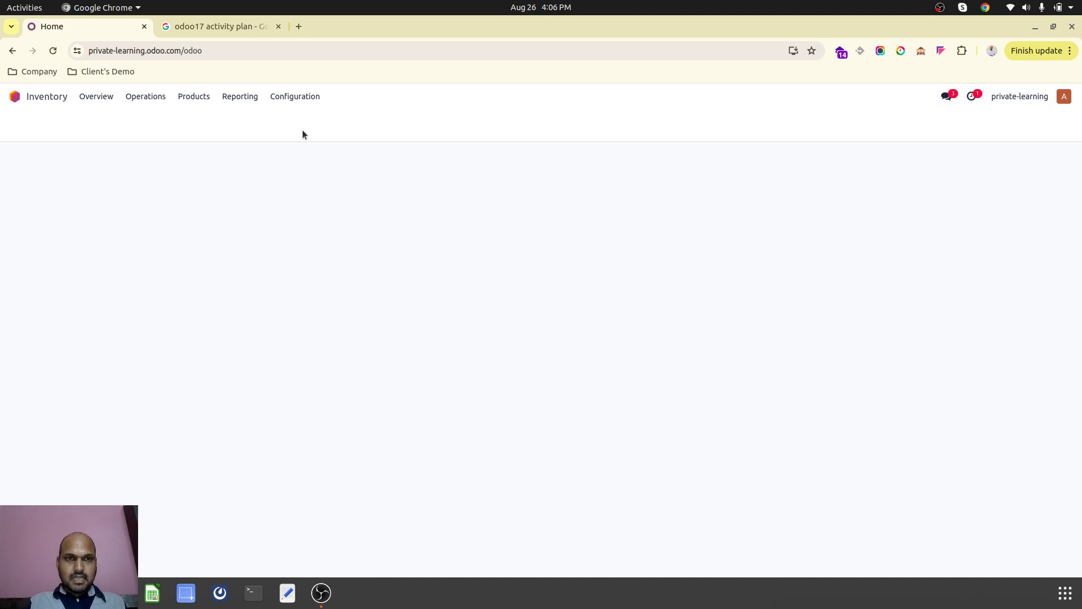
Return to Inventory settings showing the Stock Barcode Database option enabled
{"action": "left_click", "coordinate": [306, 101]}
{"action": "left_click", "coordinate": [292, 119]}
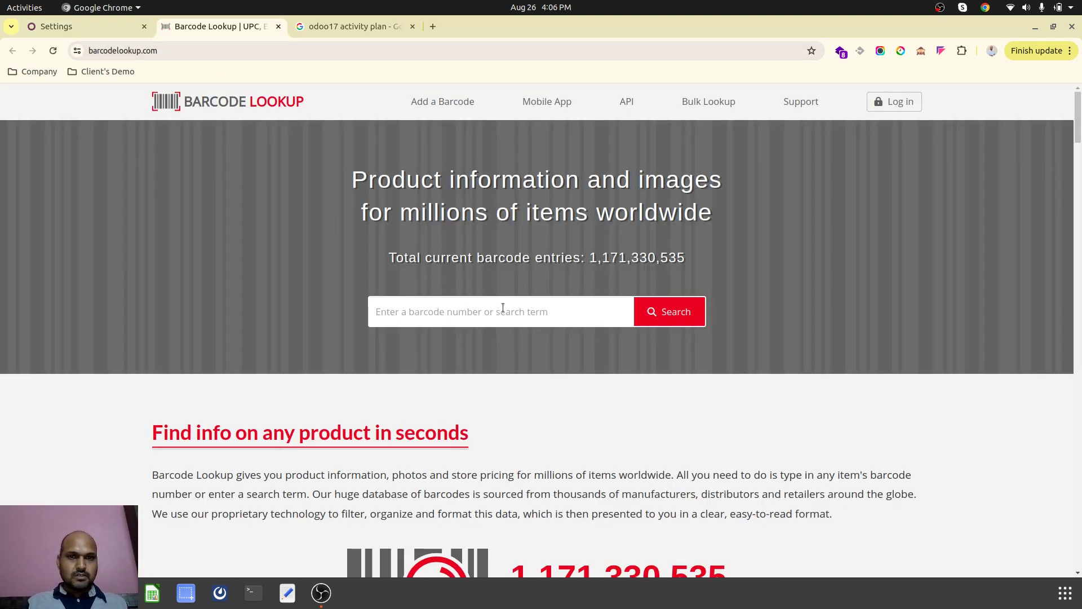
{"action": "scroll", "coordinate": [486, 347], "scroll_direction": "down", "scroll_amount": 3}
{"action": "scroll", "coordinate": [487, 347], "scroll_direction": "up", "scroll_amount": 2}
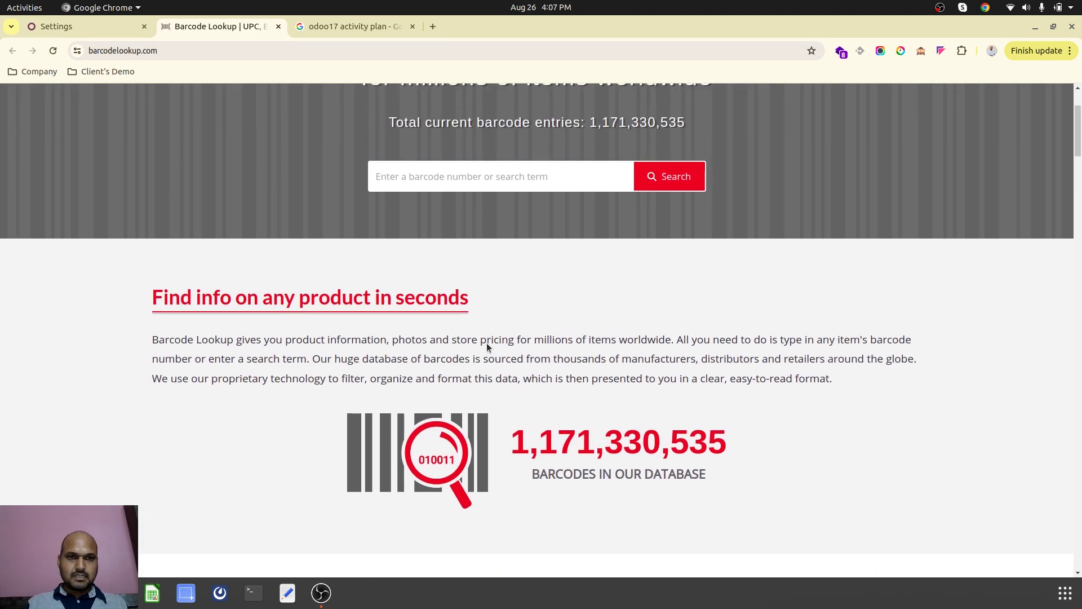
{"action": "scroll", "coordinate": [485, 348], "scroll_direction": "up", "scroll_amount": 2}
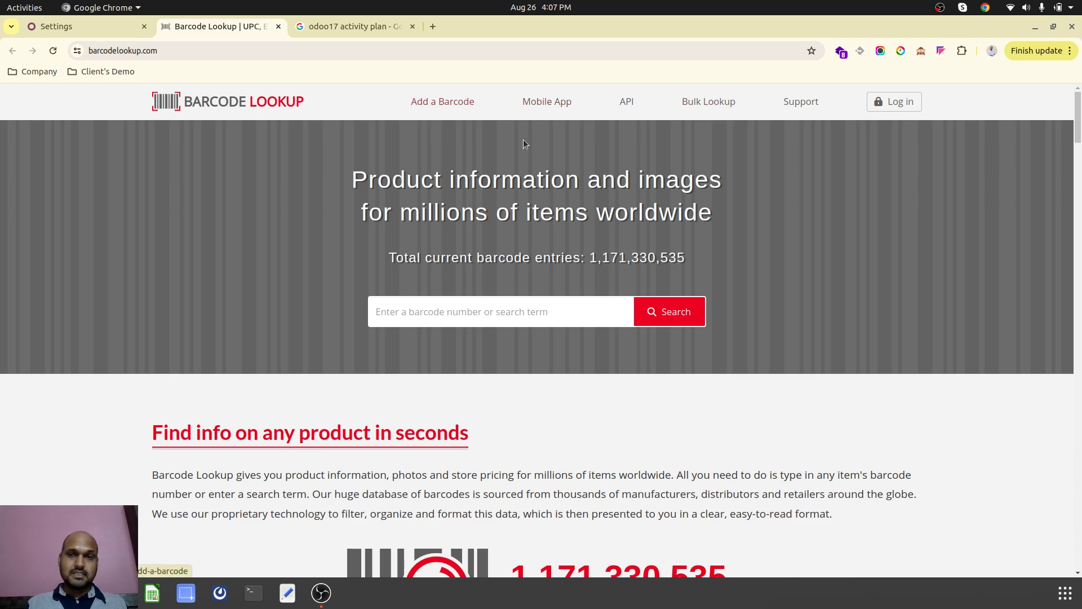
{"action": "scroll", "coordinate": [678, 265], "scroll_direction": "down", "scroll_amount": 5}
{"action": "scroll", "coordinate": [678, 264], "scroll_direction": "down", "scroll_amount": 5}
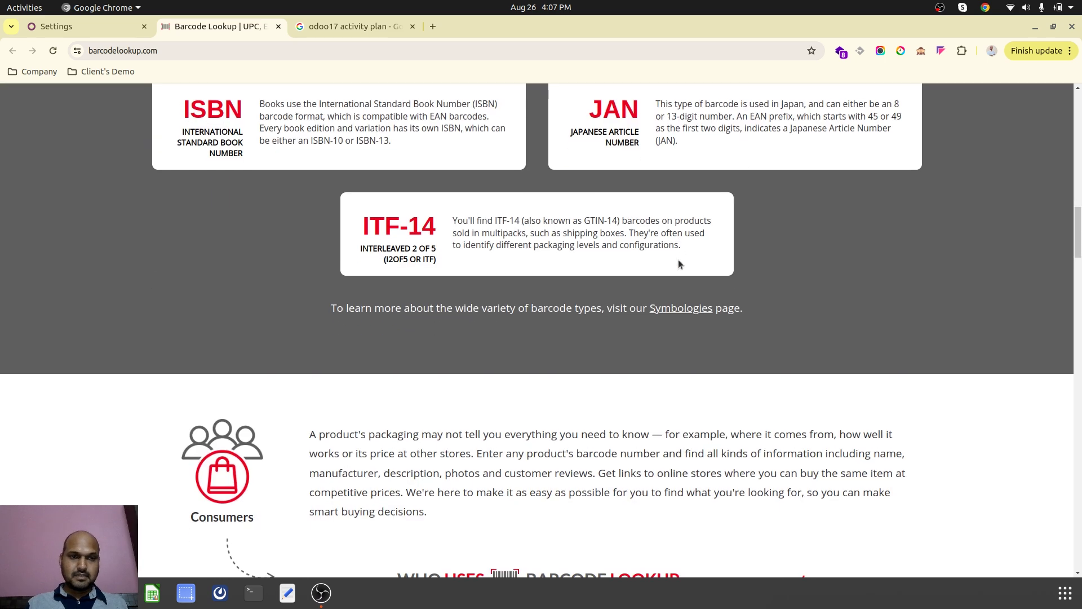
{"action": "scroll", "coordinate": [423, 212], "scroll_direction": "up", "scroll_amount": 10}
{"action": "left_click", "coordinate": [84, 24]}
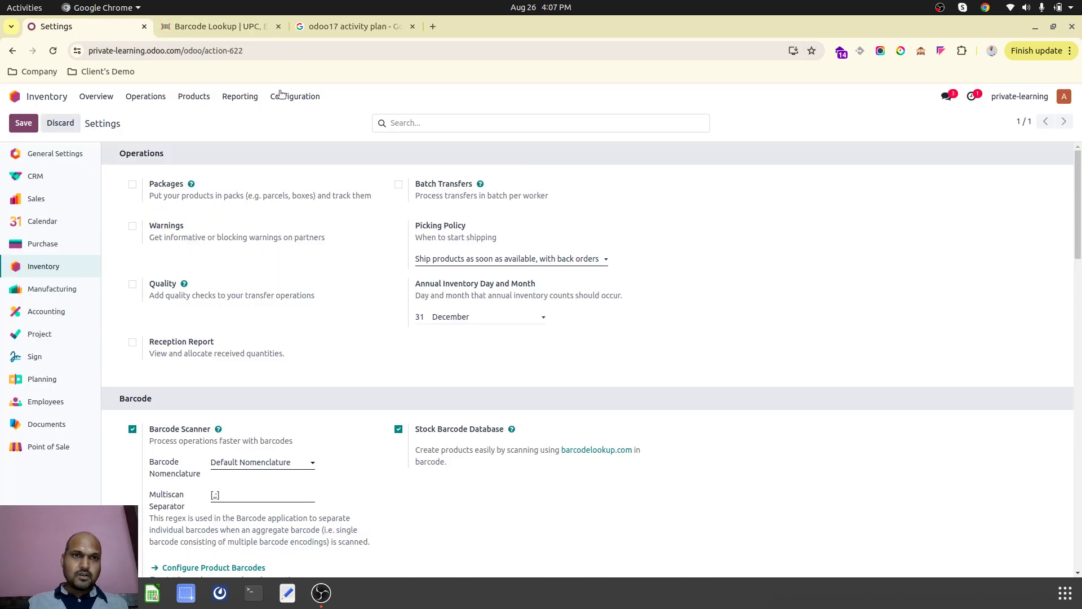